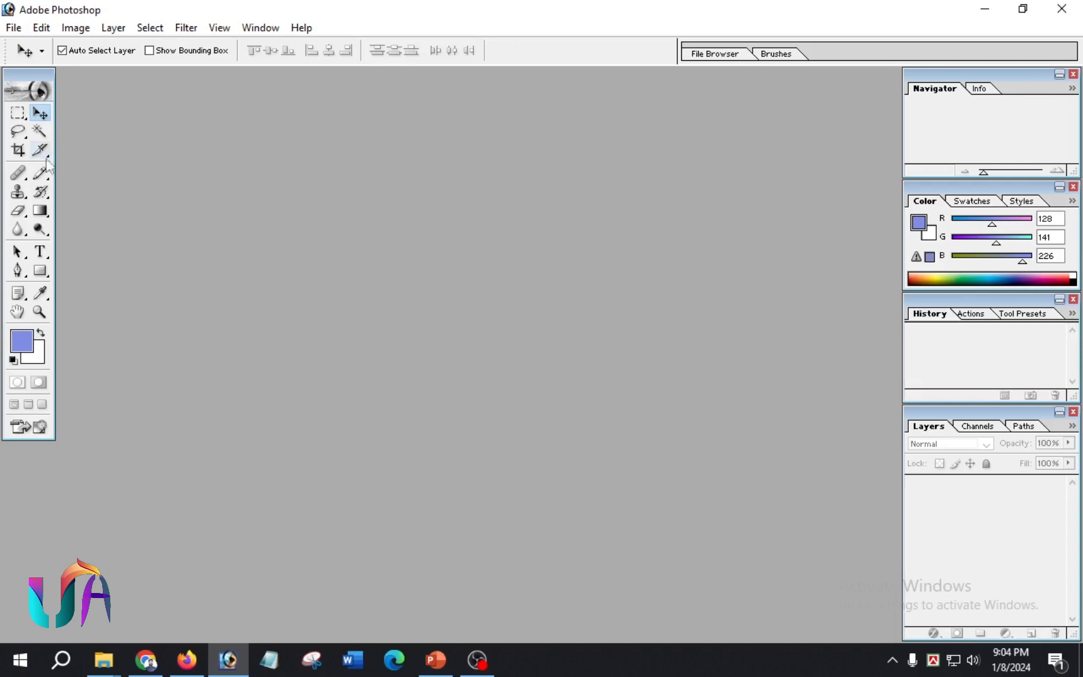
drag(19, 133, 113, 137)
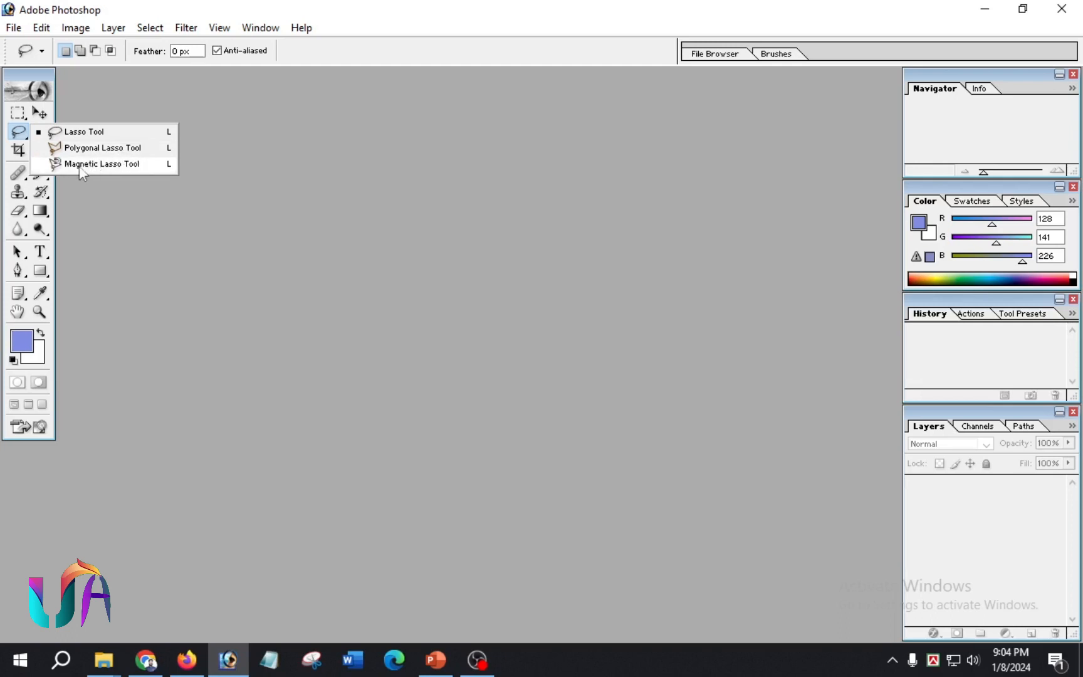
click(129, 217)
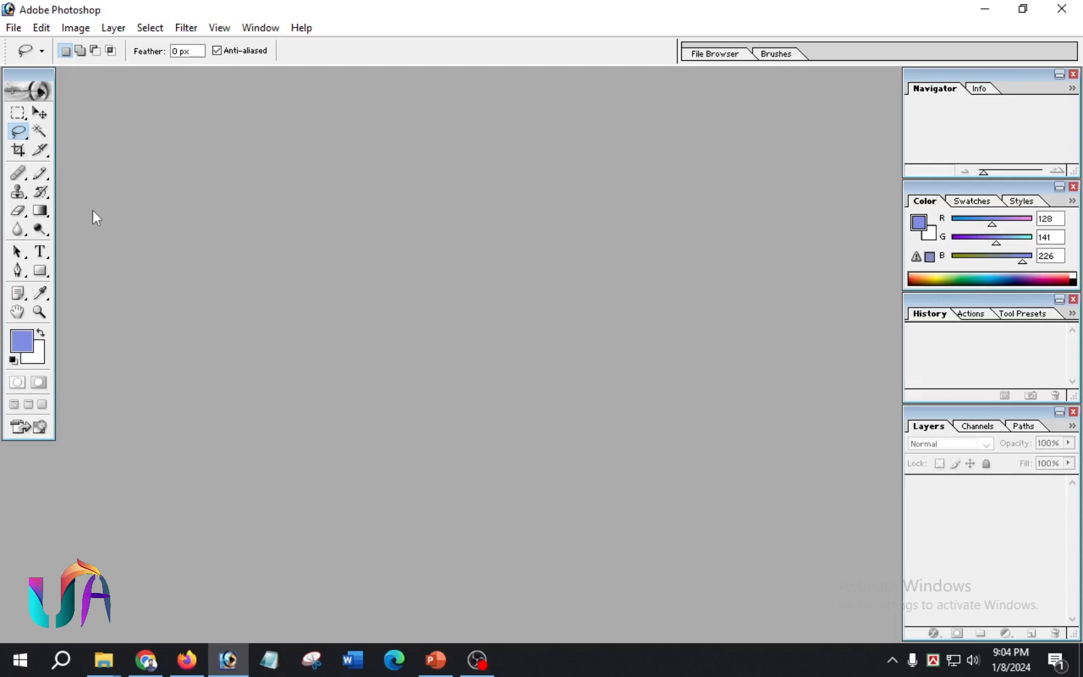
click(40, 131)
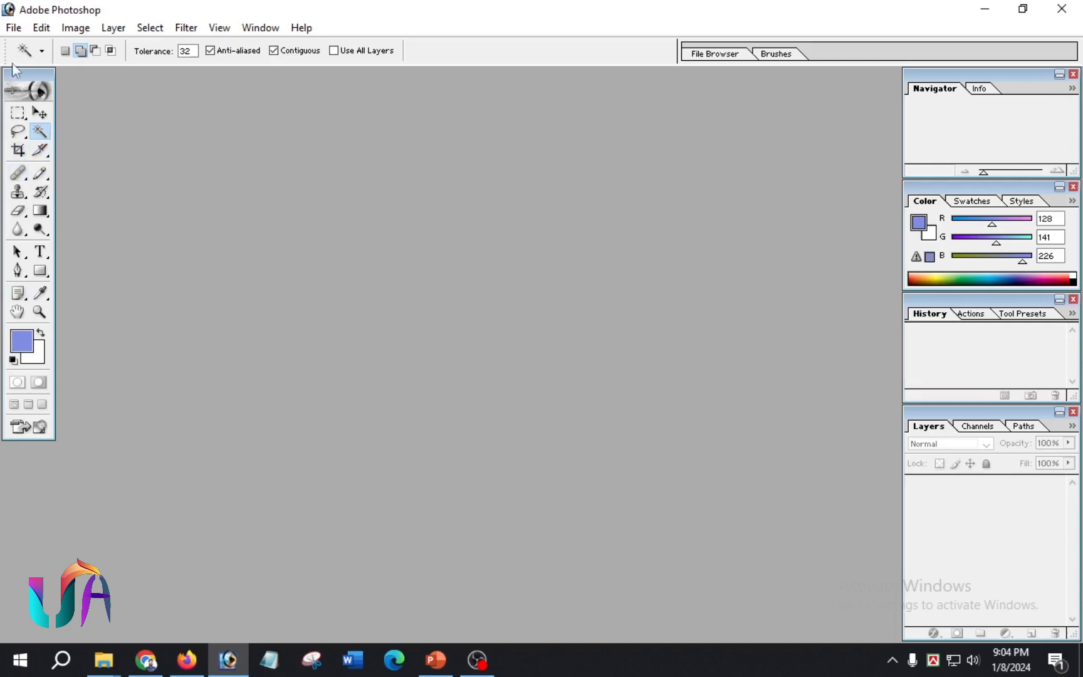
- Open the photo of the man in the navy shirt together with the photo of the talking couple from the Downloads folder
click(13, 32)
click(71, 65)
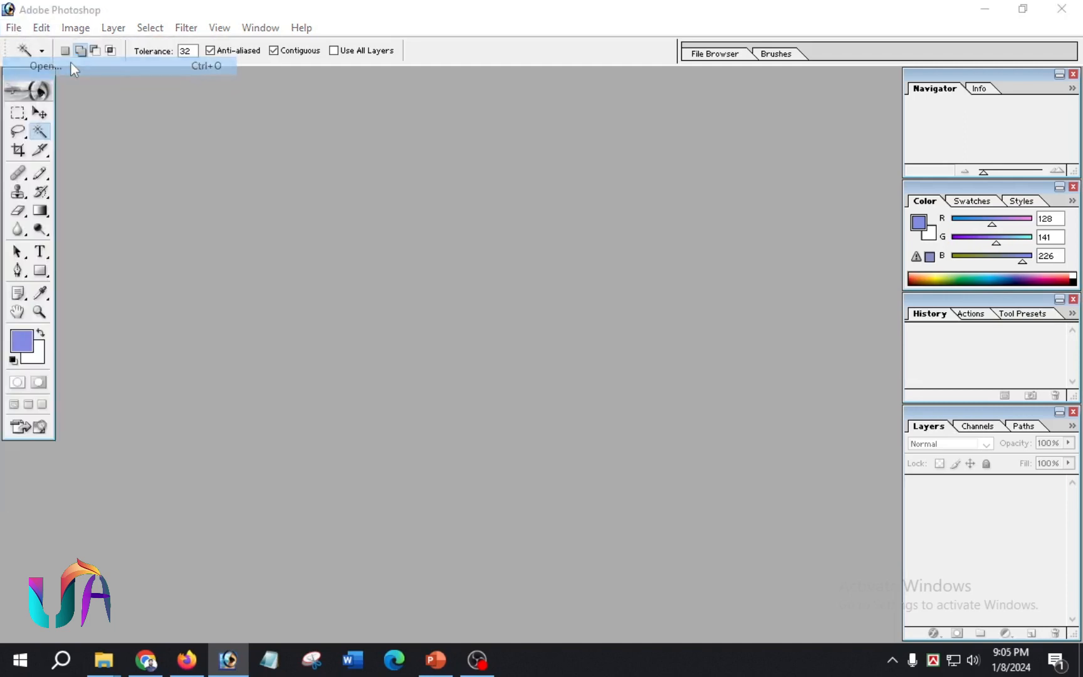
click(390, 225)
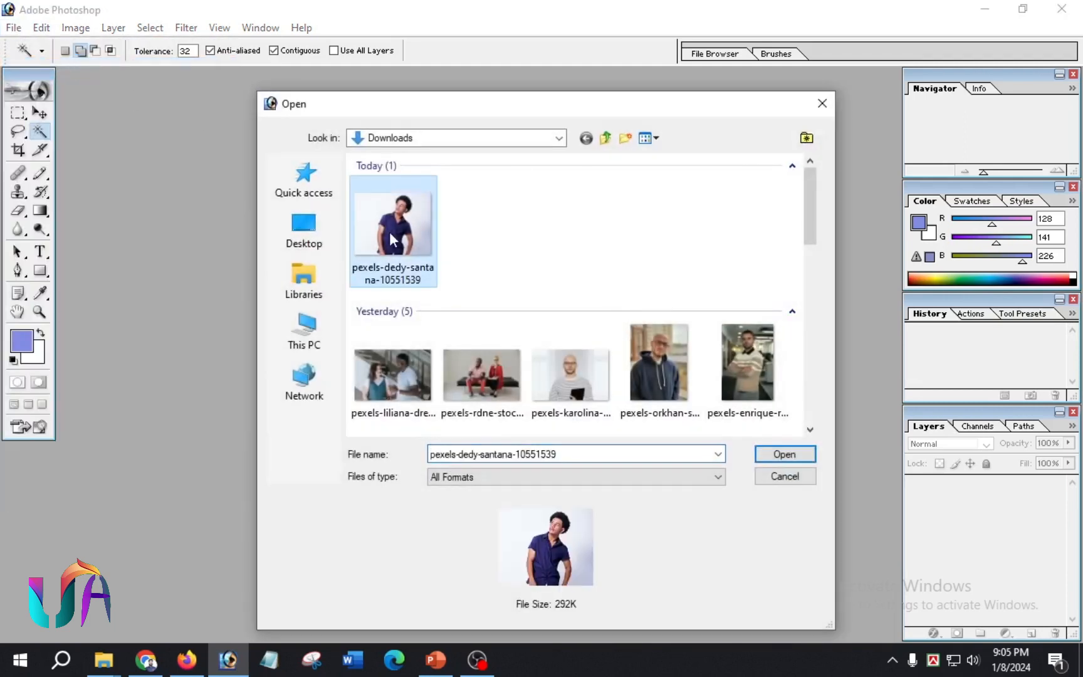
ctrl+click(376, 378)
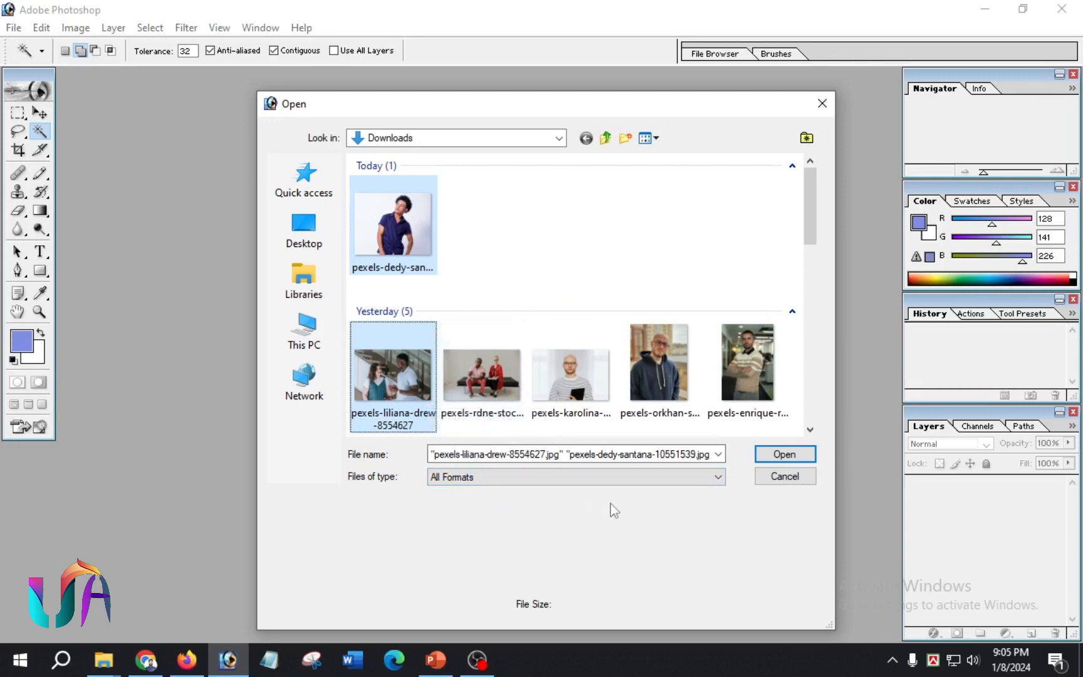
click(783, 454)
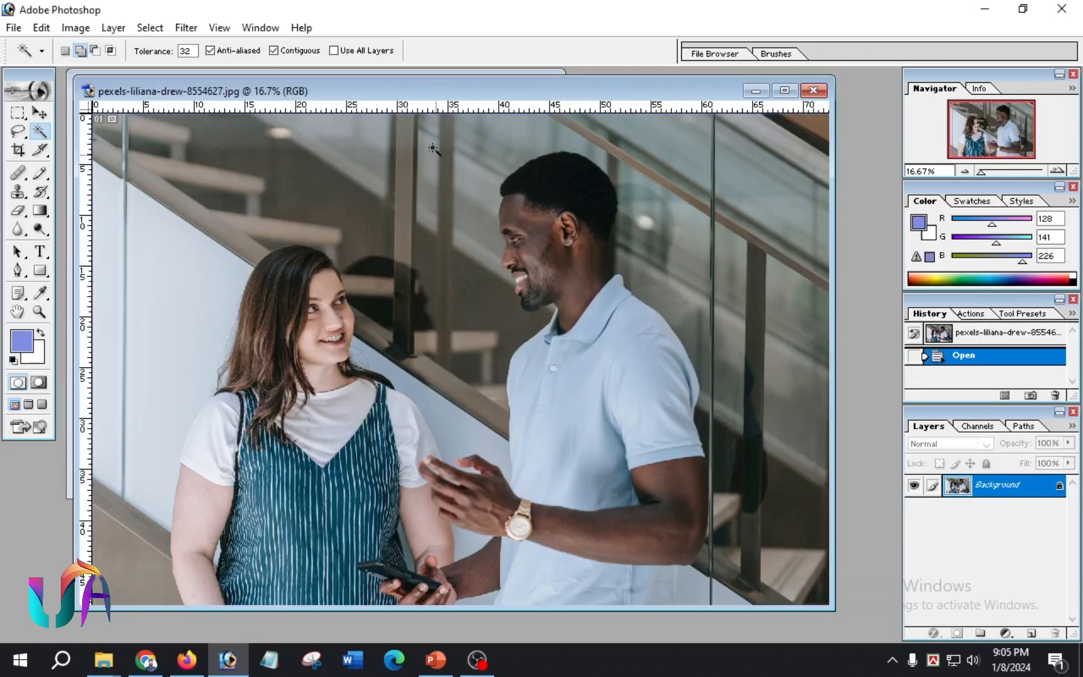
- Move the couple photo aside and maximize the window of the navy-shirt portrait
mouse_move(420, 98)
mouse_down()
mouse_move(617, 209)
mouse_move(507, 274)
mouse_up()
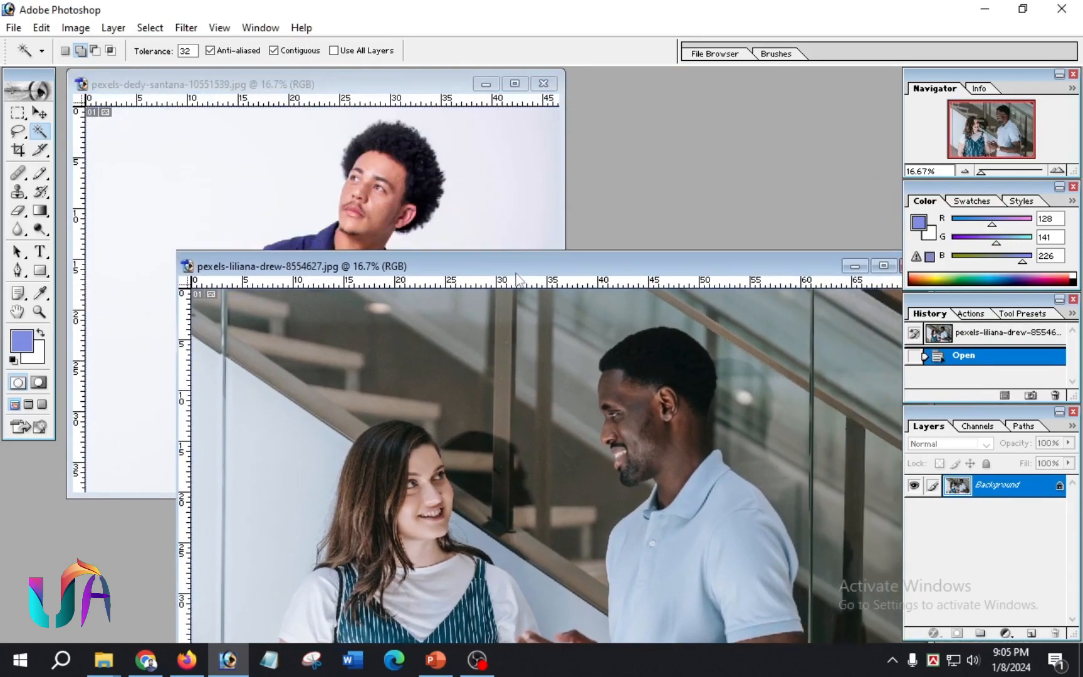
click(420, 181)
drag(399, 91, 419, 124)
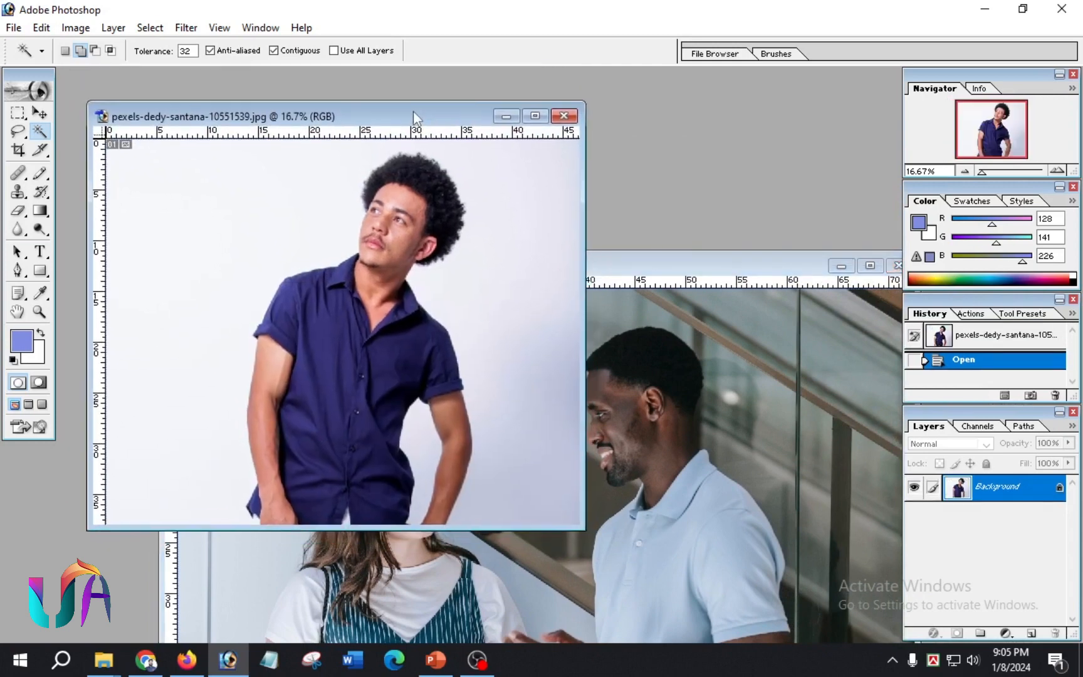
click(534, 117)
scroll(653, 299, up, 2)
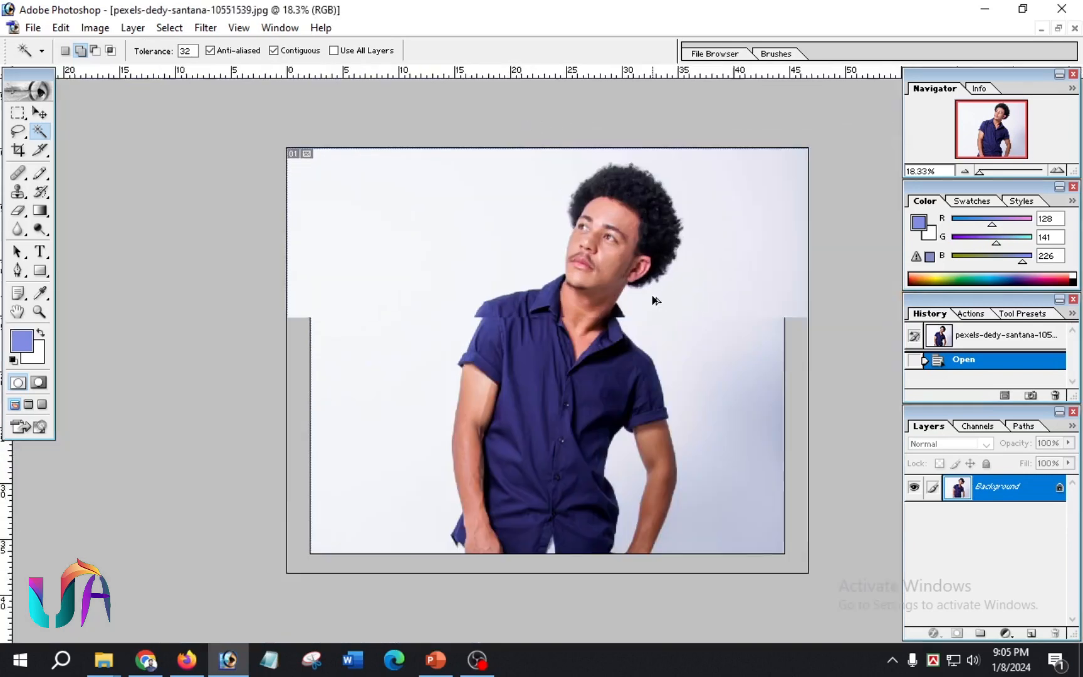
click(17, 132)
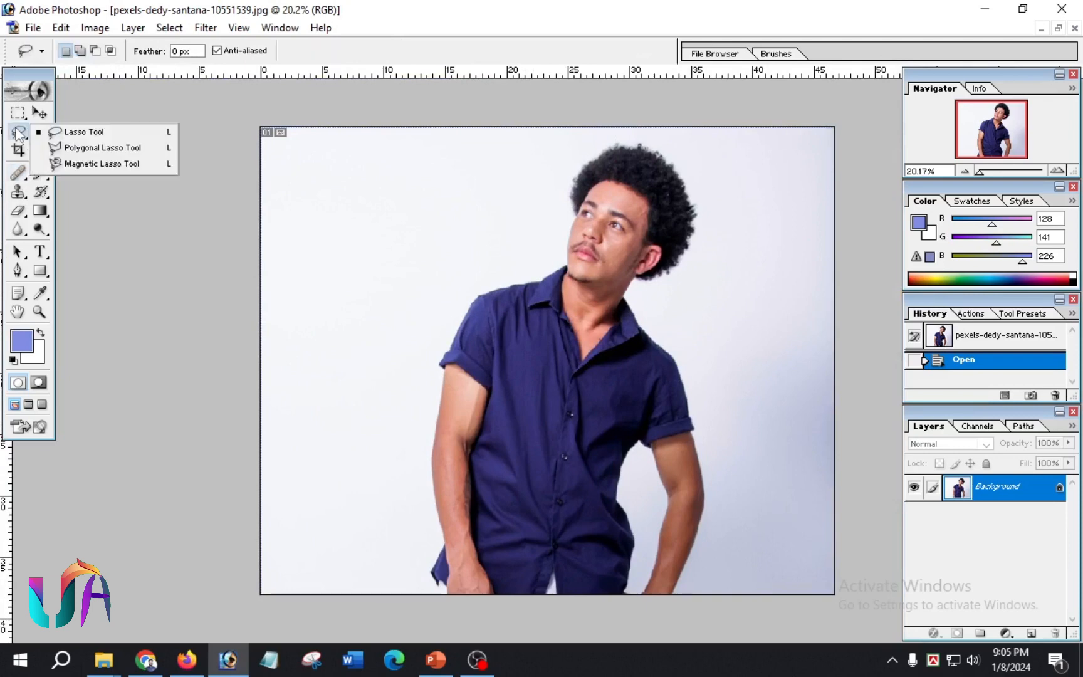
click(87, 132)
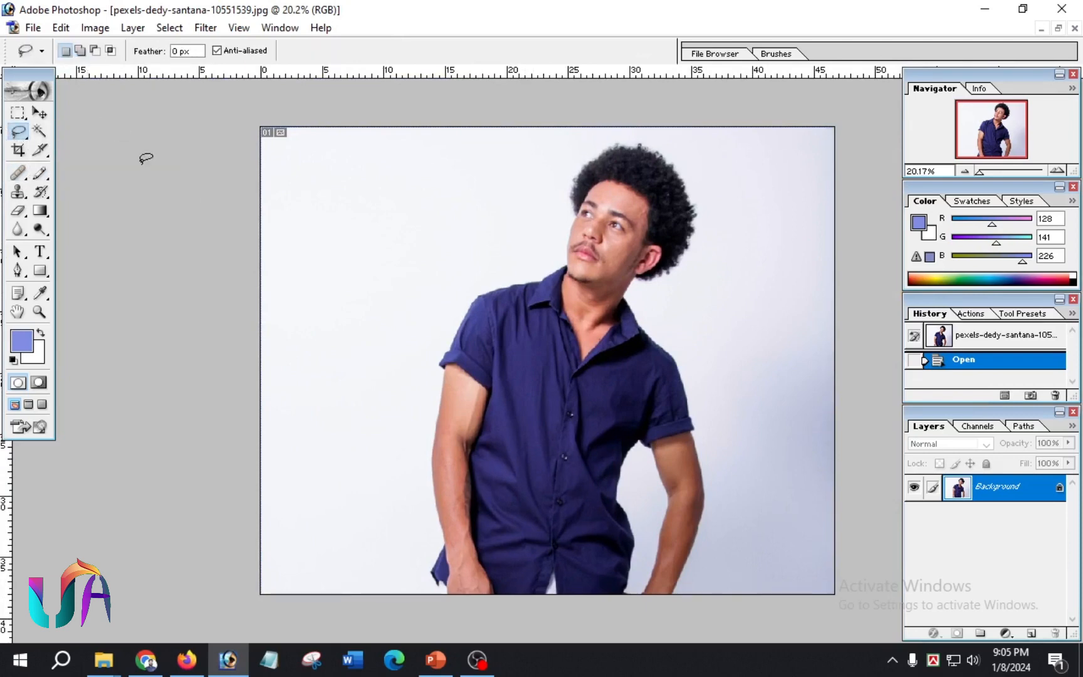
scroll(645, 366, up, 1)
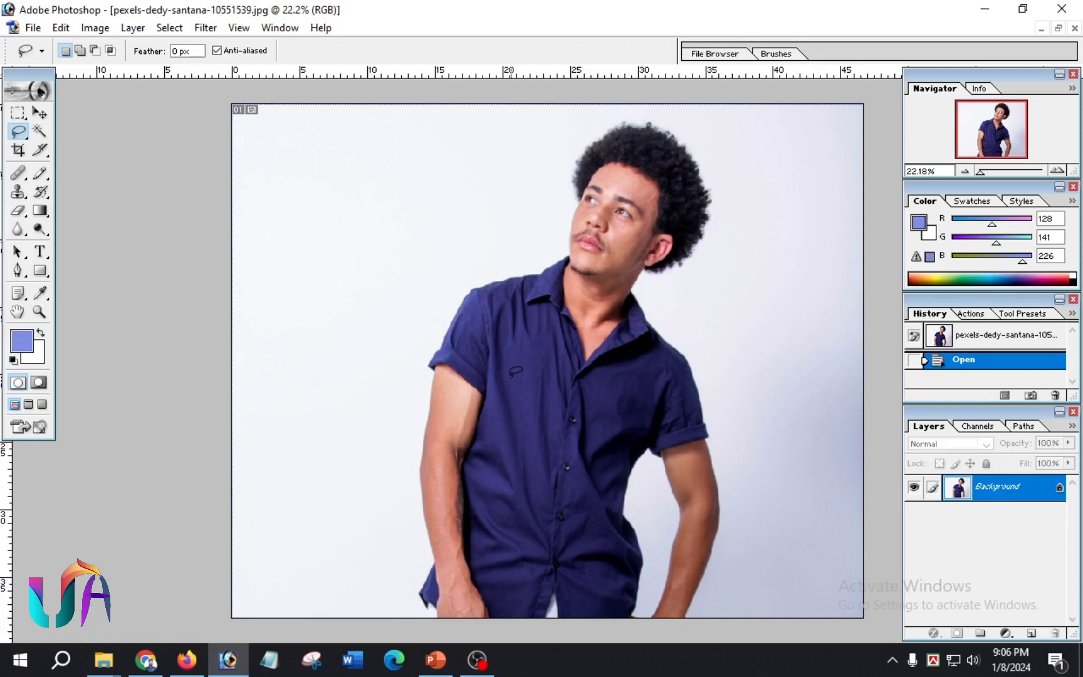
- Crop the portrait to the man's head and upper torso and enlarge the view of the result
click(18, 151)
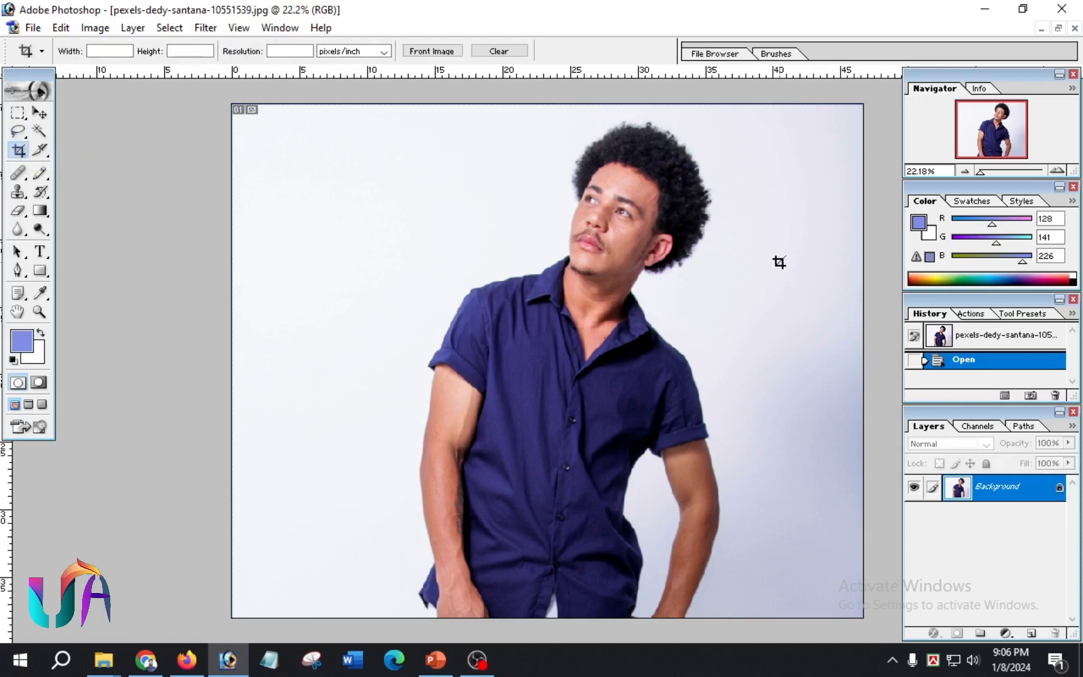
drag(409, 116, 756, 410)
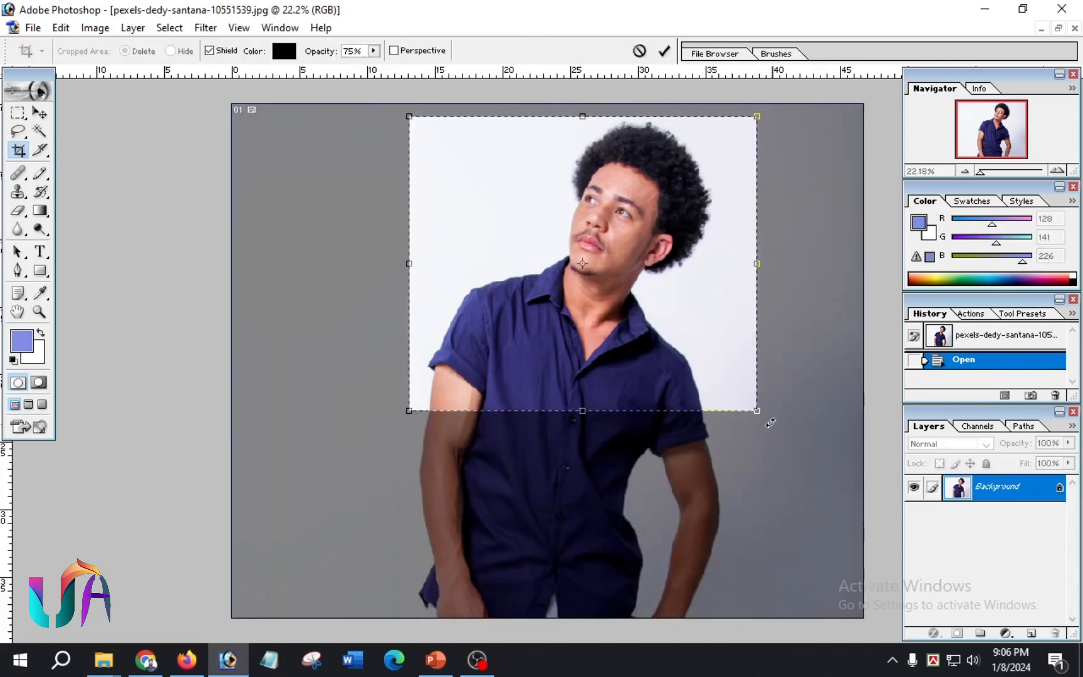
key(Return)
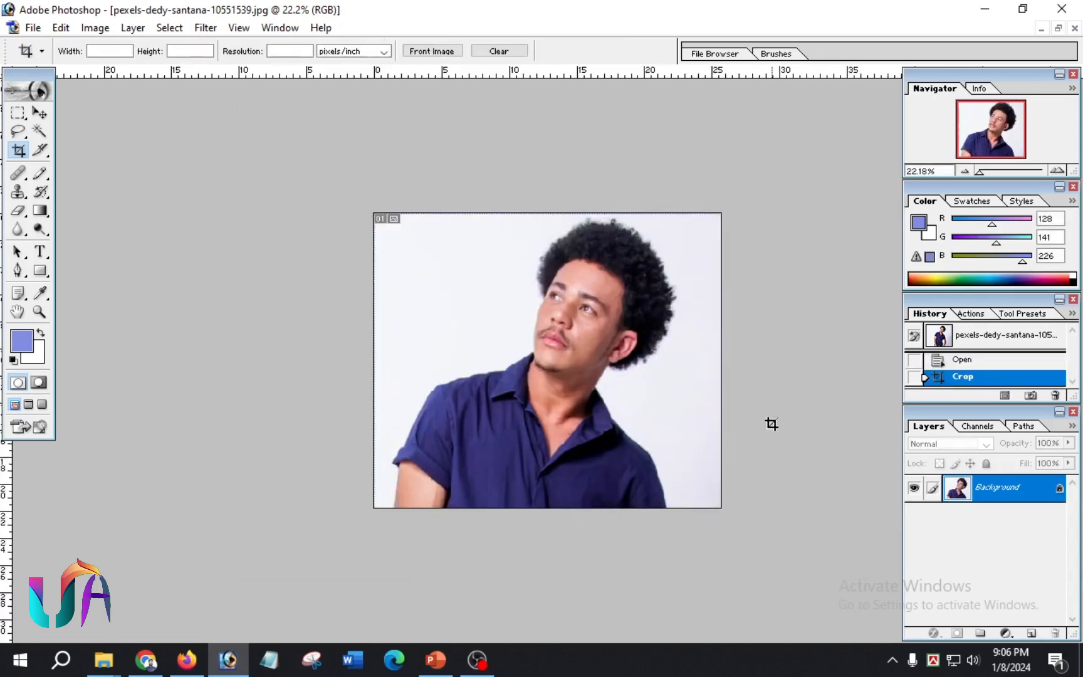
key(ctrl+0)
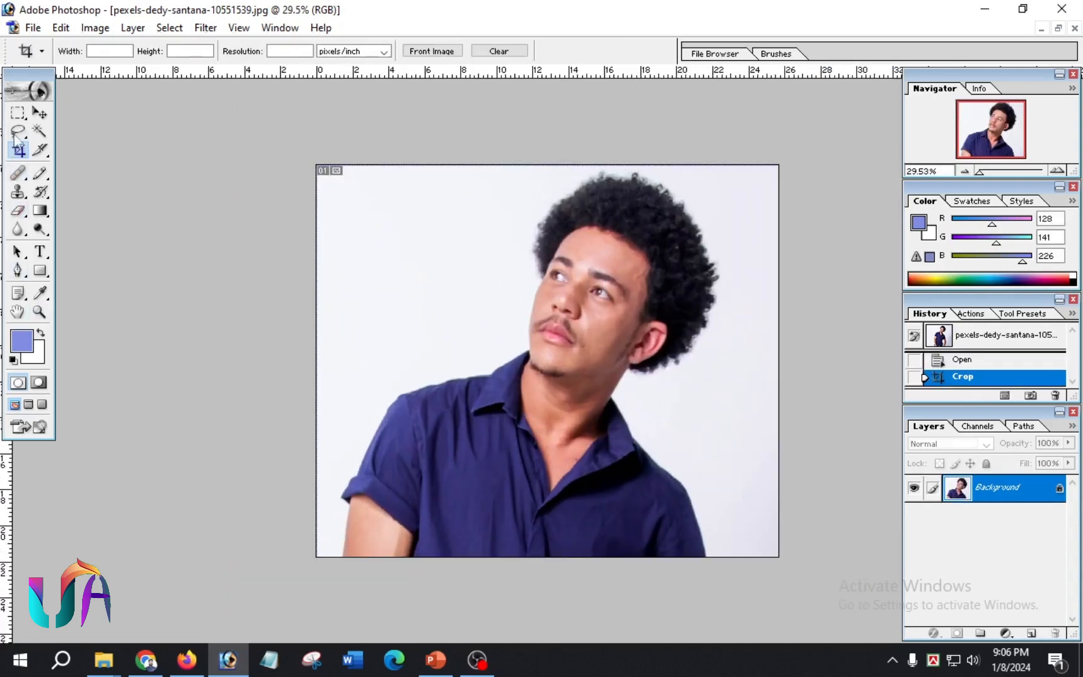
- Outline the man's head, shoulders and shirt with a freehand Lasso selection down to the image's lower edge
drag(16, 134, 98, 133)
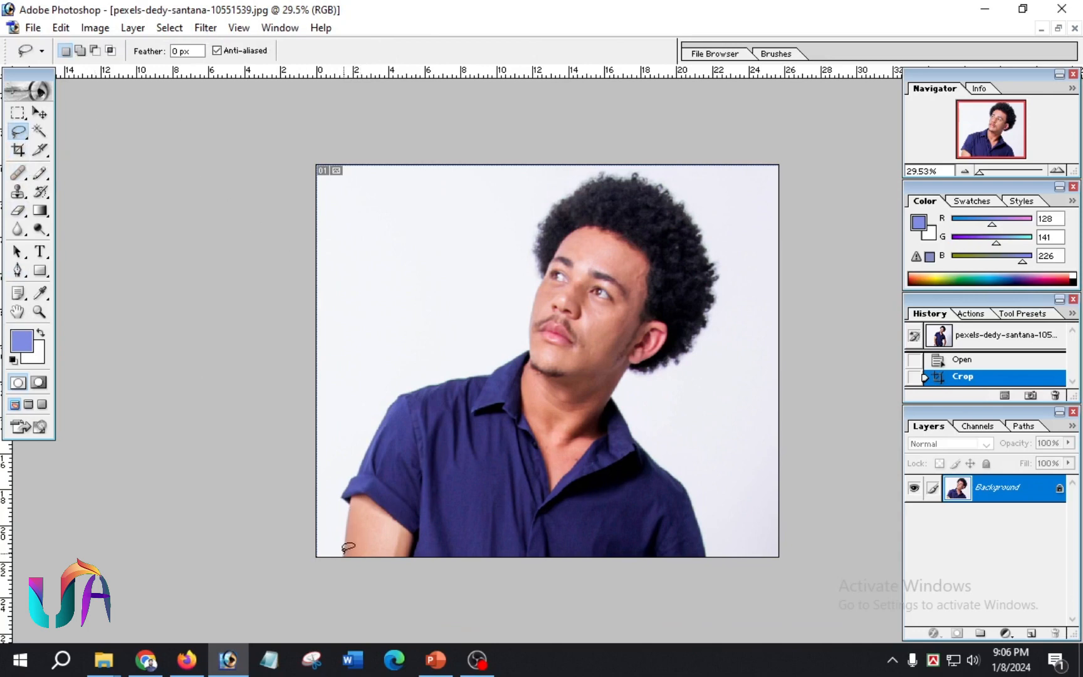
drag(343, 554, 356, 472)
mouse_move(355, 470)
mouse_down()
mouse_move(421, 388)
mouse_move(488, 372)
mouse_move(529, 343)
mouse_move(539, 242)
mouse_move(557, 198)
mouse_move(601, 178)
mouse_move(644, 178)
mouse_move(701, 230)
mouse_move(720, 299)
mouse_move(694, 341)
mouse_move(625, 373)
mouse_move(613, 391)
mouse_move(704, 521)
mouse_move(711, 560)
mouse_move(343, 551)
mouse_up()
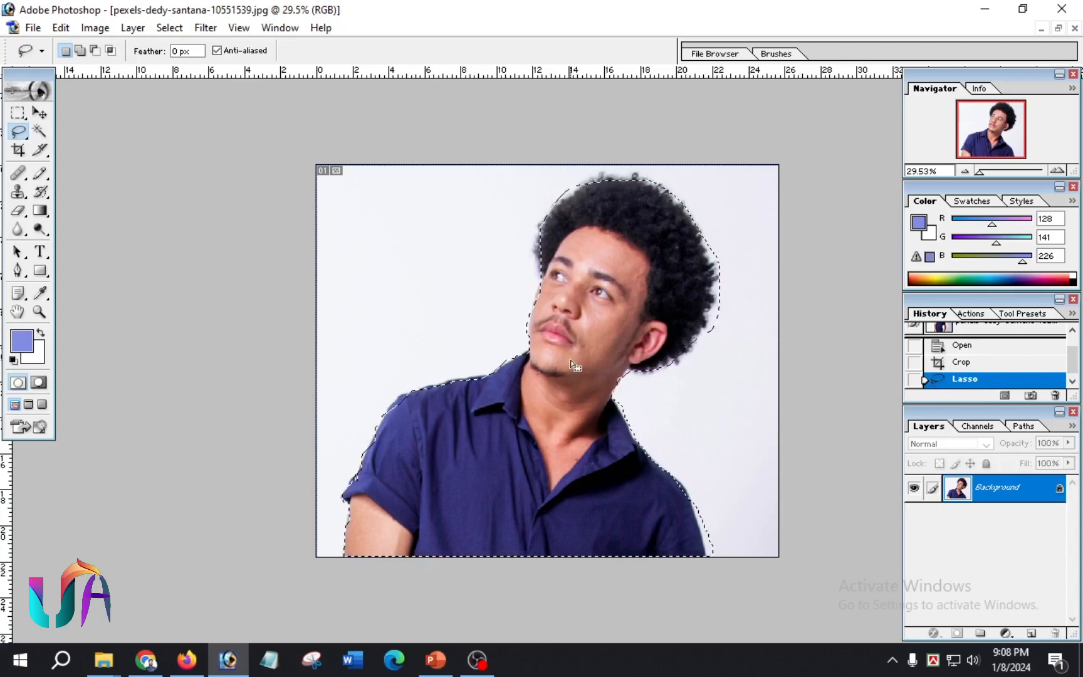
- Try shifting the selected man down on the locked Background and undo the move
mouse_move(515, 467)
mouse_down()
mouse_move(498, 515)
mouse_move(307, 492)
mouse_move(491, 501)
mouse_move(522, 515)
mouse_up()
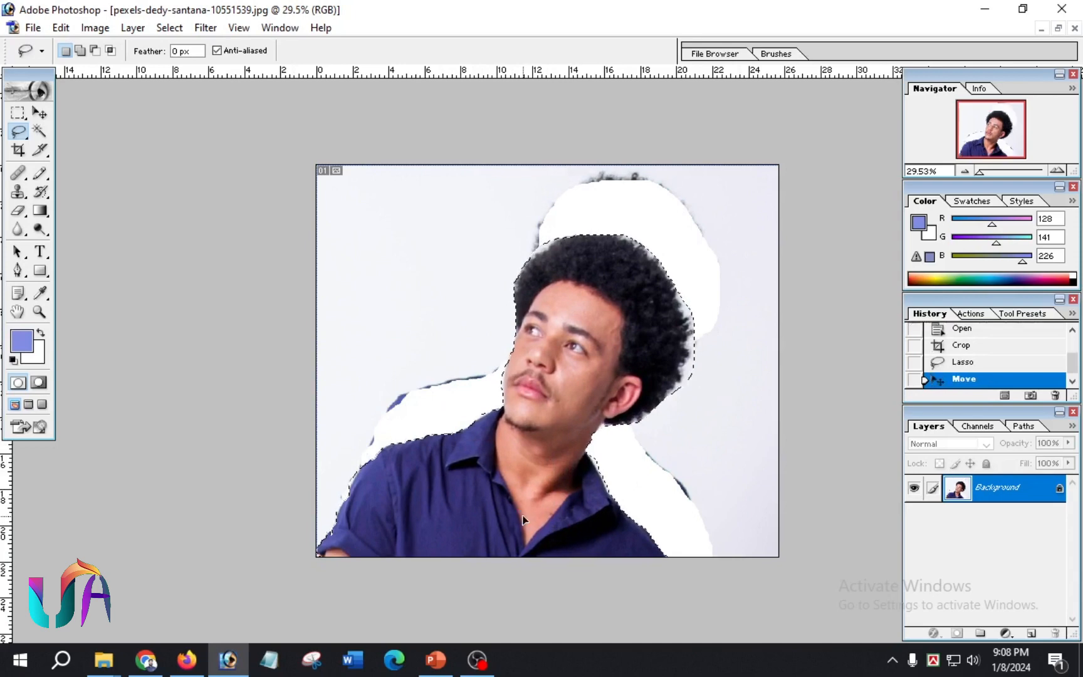
key(ctrl+z)
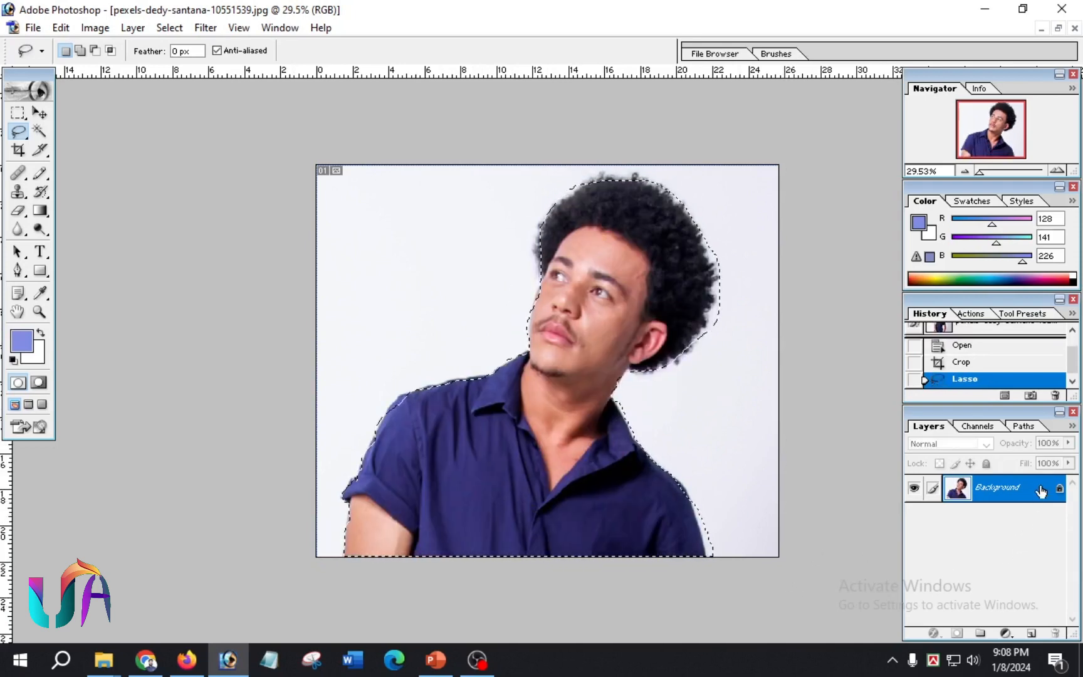
- Convert the Background into a regular layer and delete everything outside the man using the inverted selection
double_click(1016, 488)
key(Return)
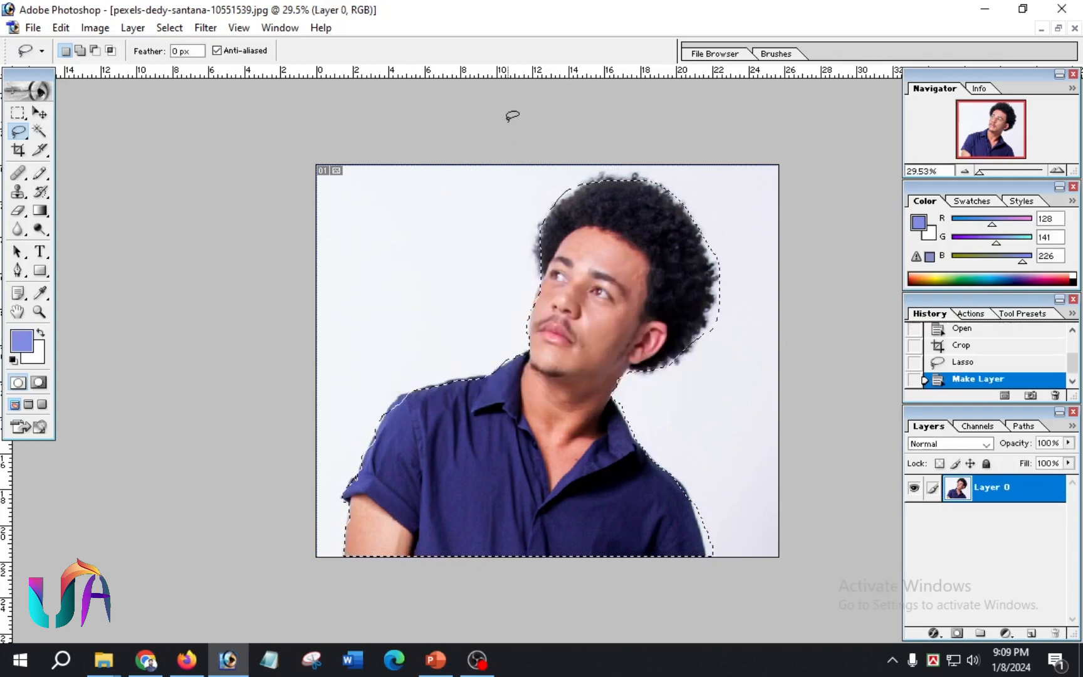
click(151, 28)
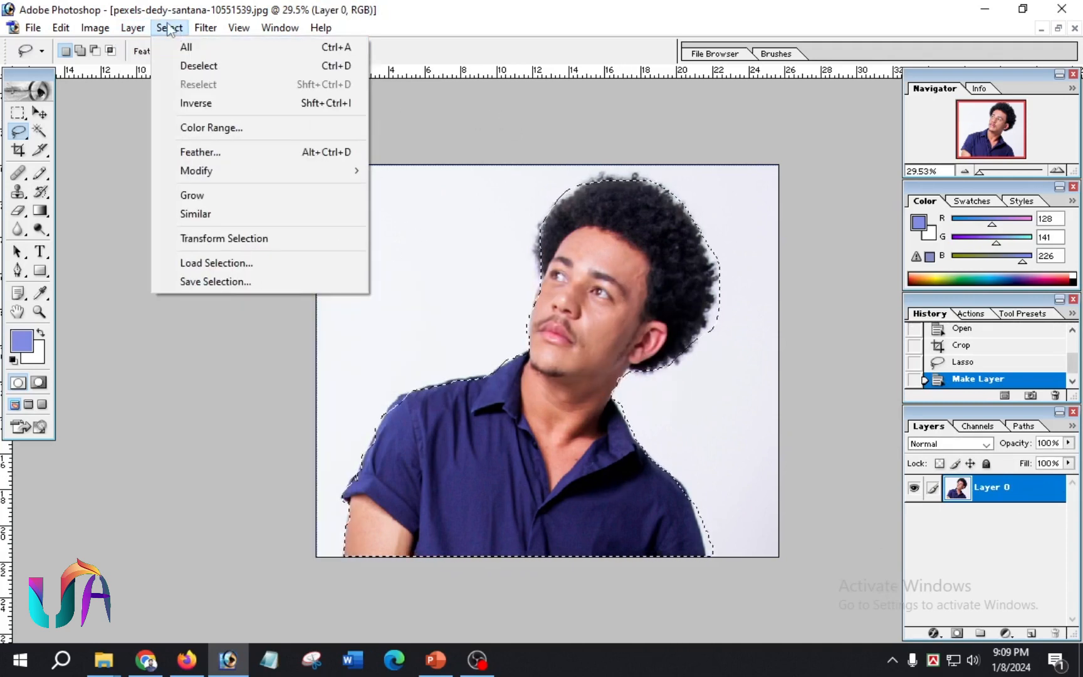
click(231, 103)
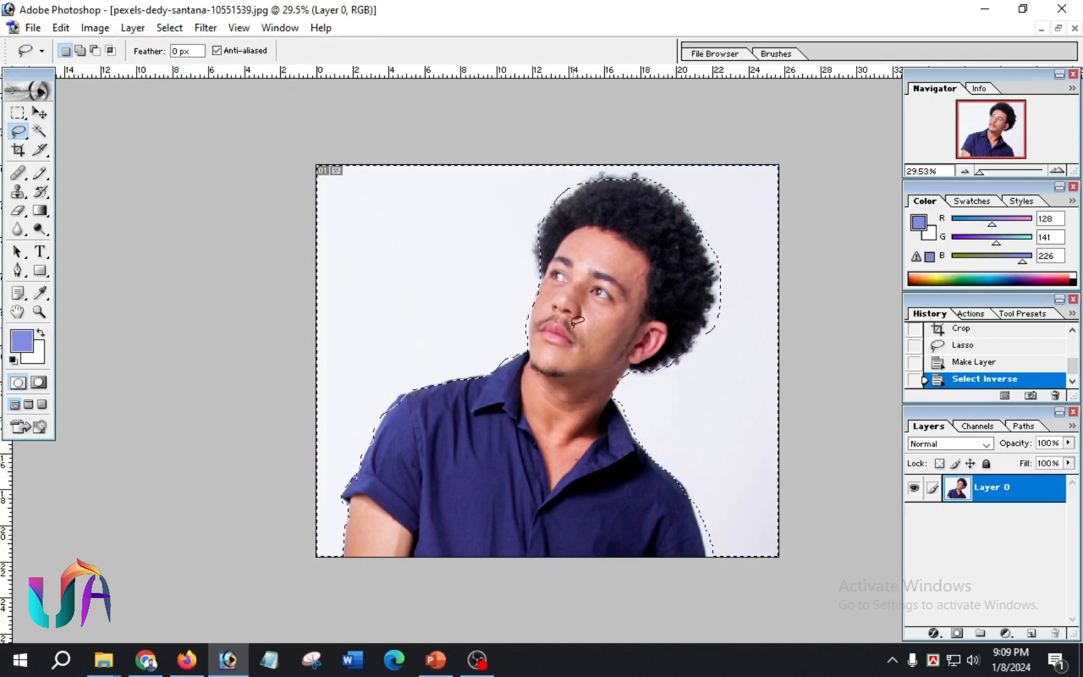
key(Delete)
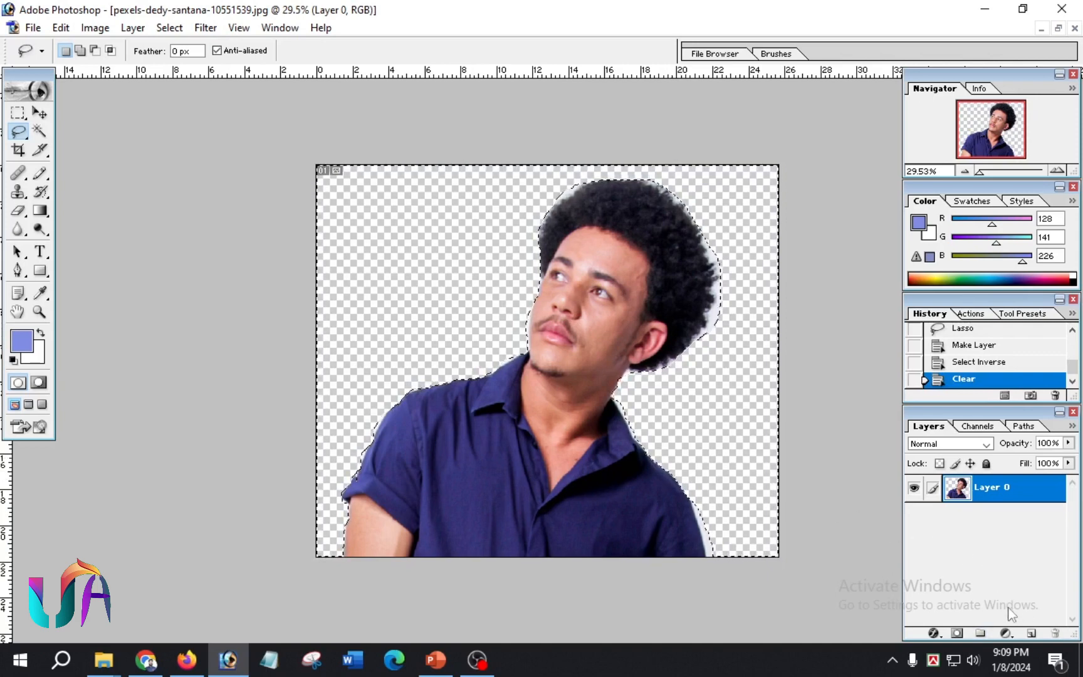
- Add a new empty layer beneath the man's layer and clear the selection
click(1031, 633)
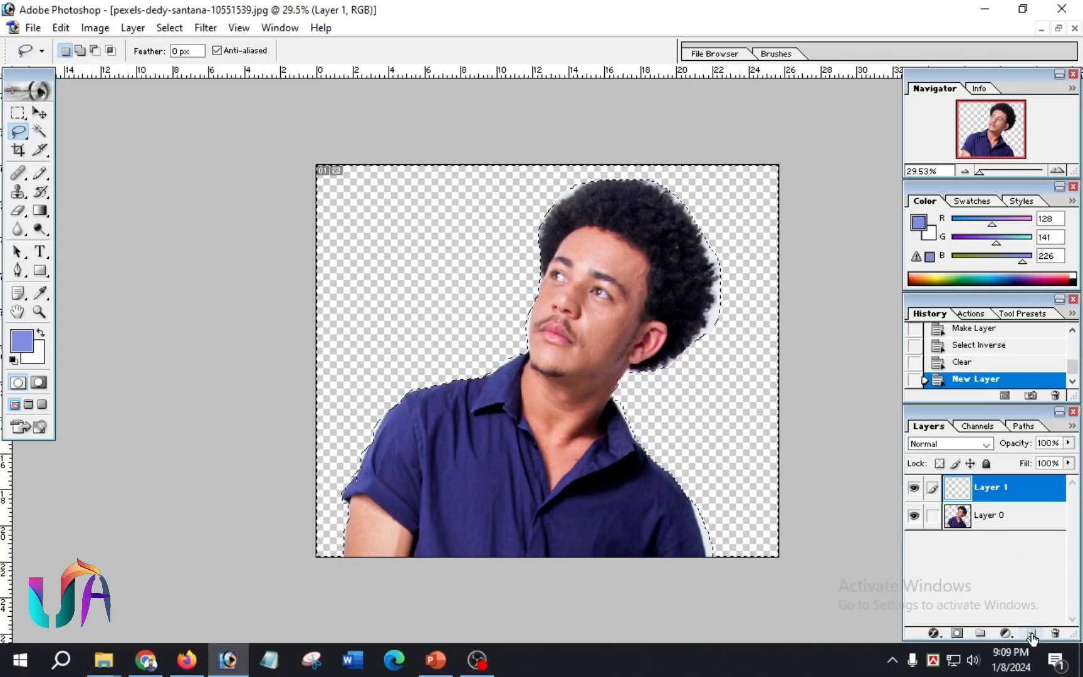
drag(1015, 488, 1032, 549)
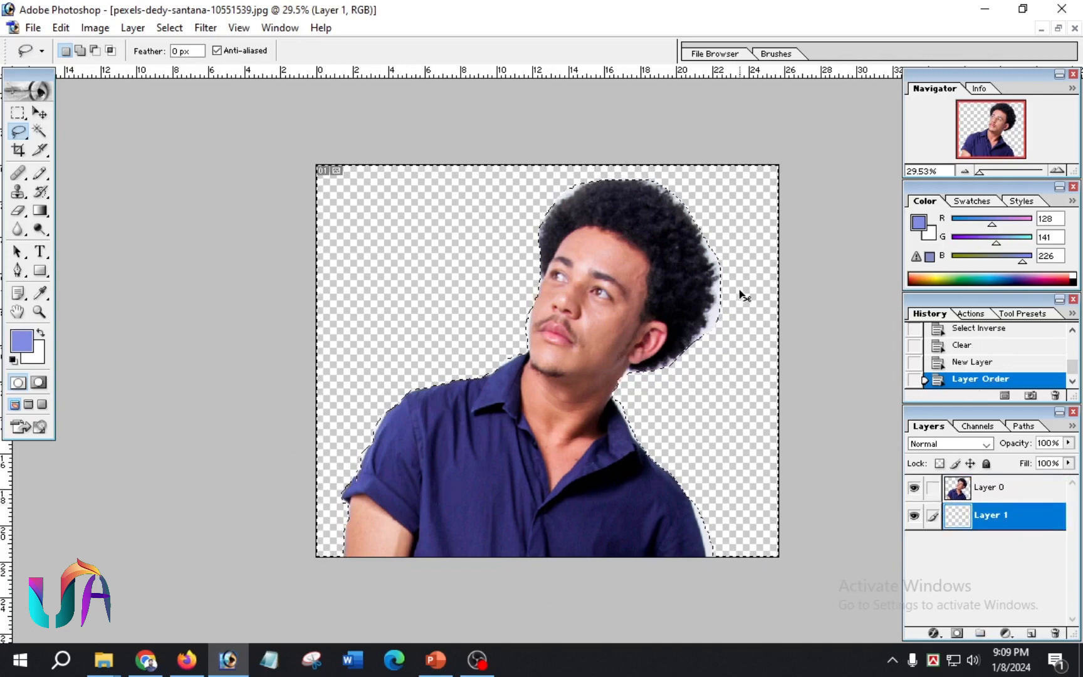
key(ctrl+d)
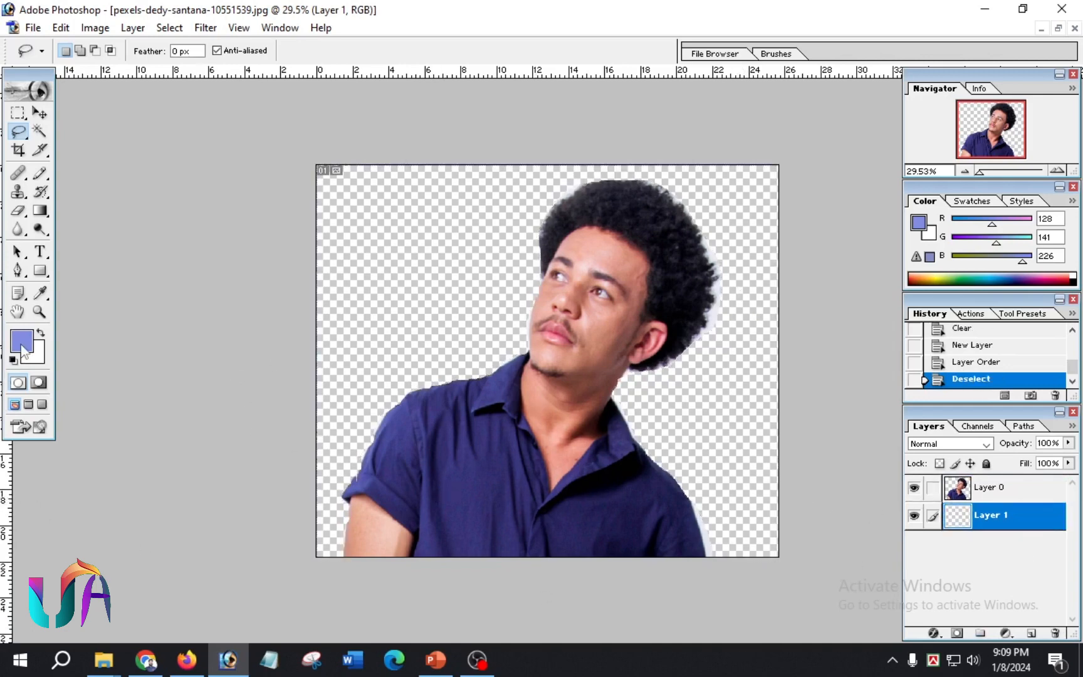
- Set the background colour to bright green and fill the empty layer behind the man with the blue-violet foreground colour
click(40, 357)
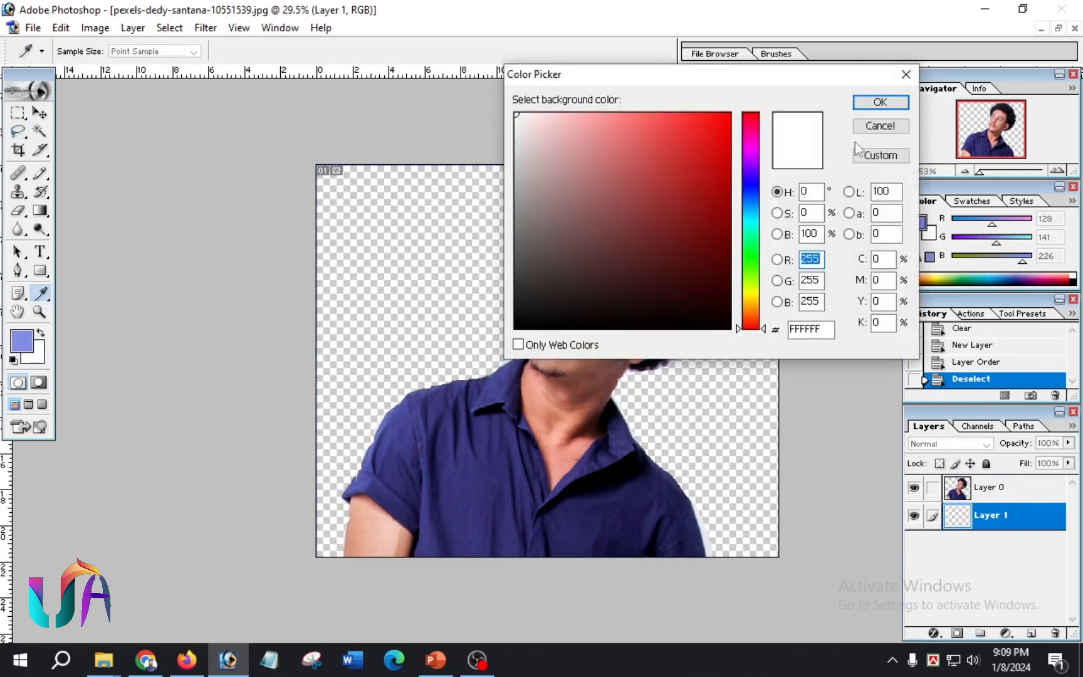
click(754, 189)
click(757, 245)
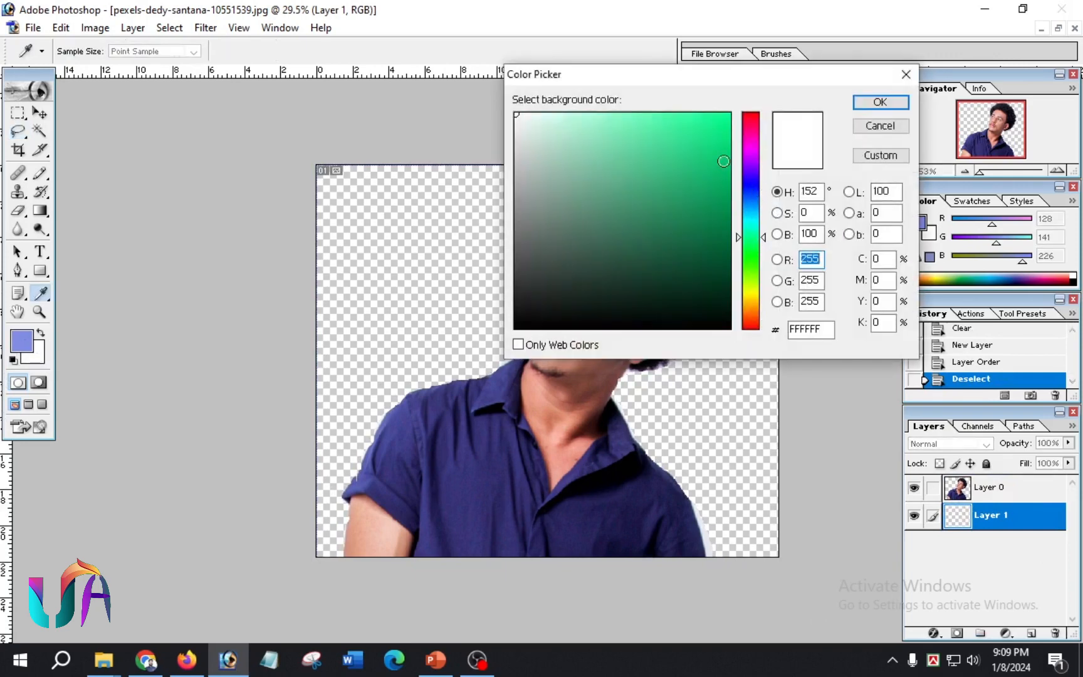
click(708, 131)
click(879, 101)
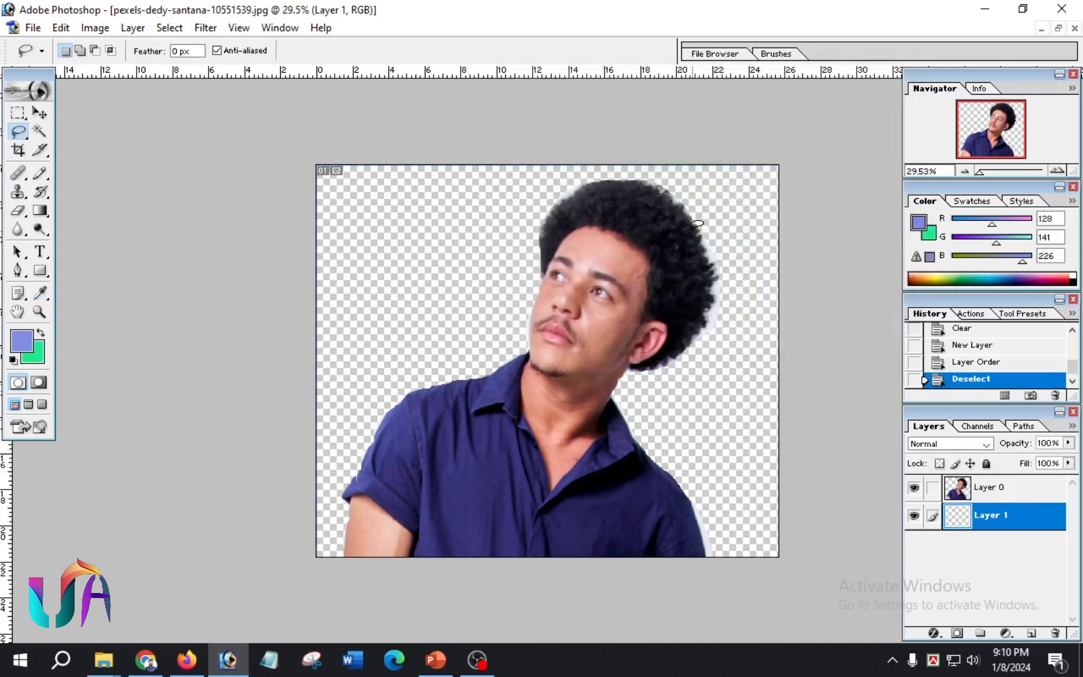
key(alt+BackSpace)
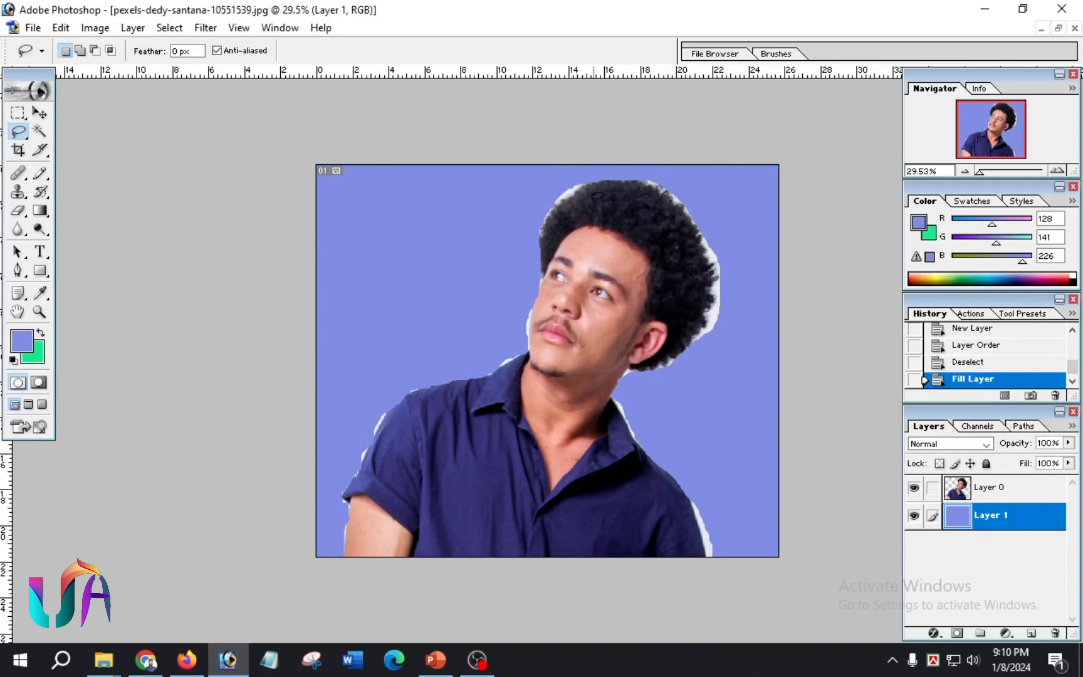
- Revert the image to the New Layer history state, undoing the layer reorder, deselection and fill
click(25, 138)
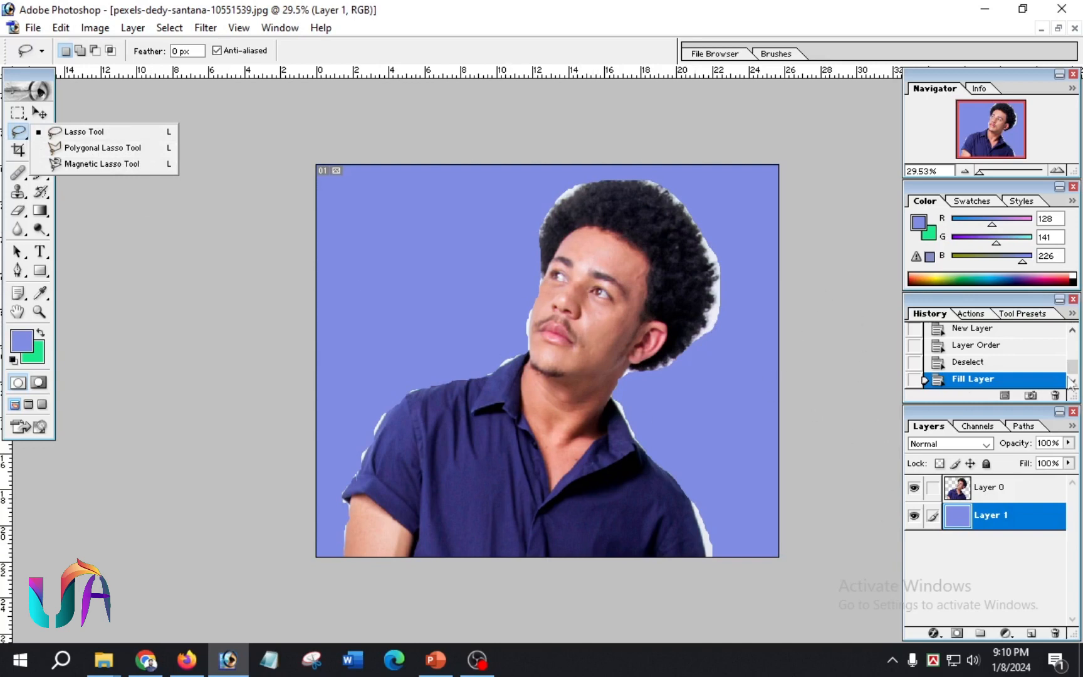
scroll(1003, 369, up, 5)
click(824, 505)
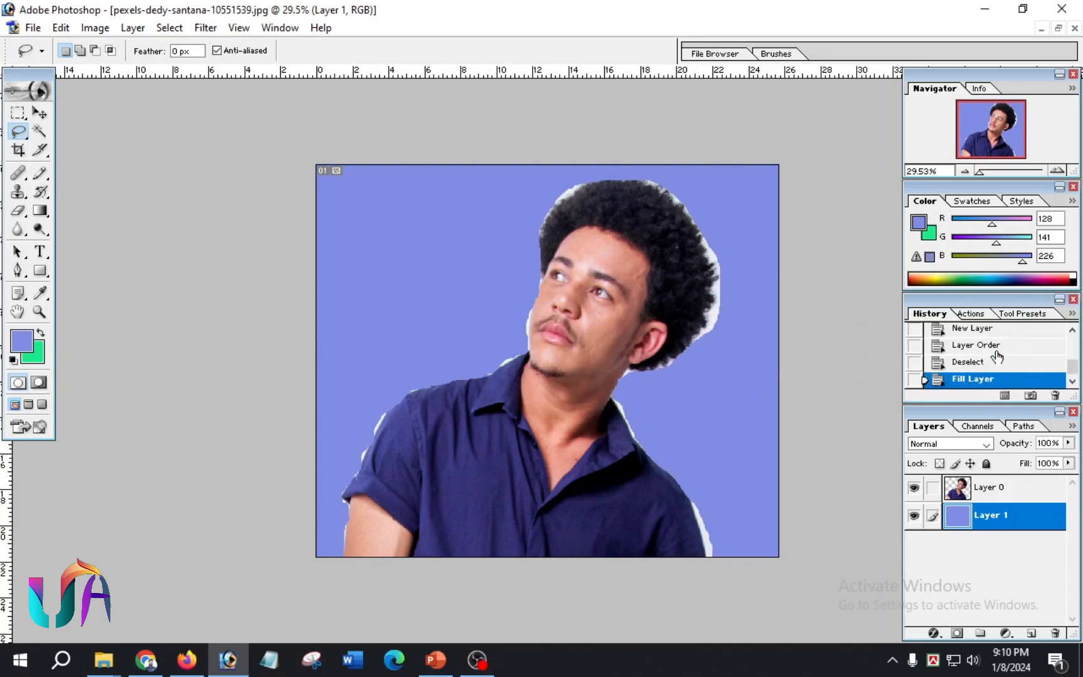
click(996, 345)
click(976, 355)
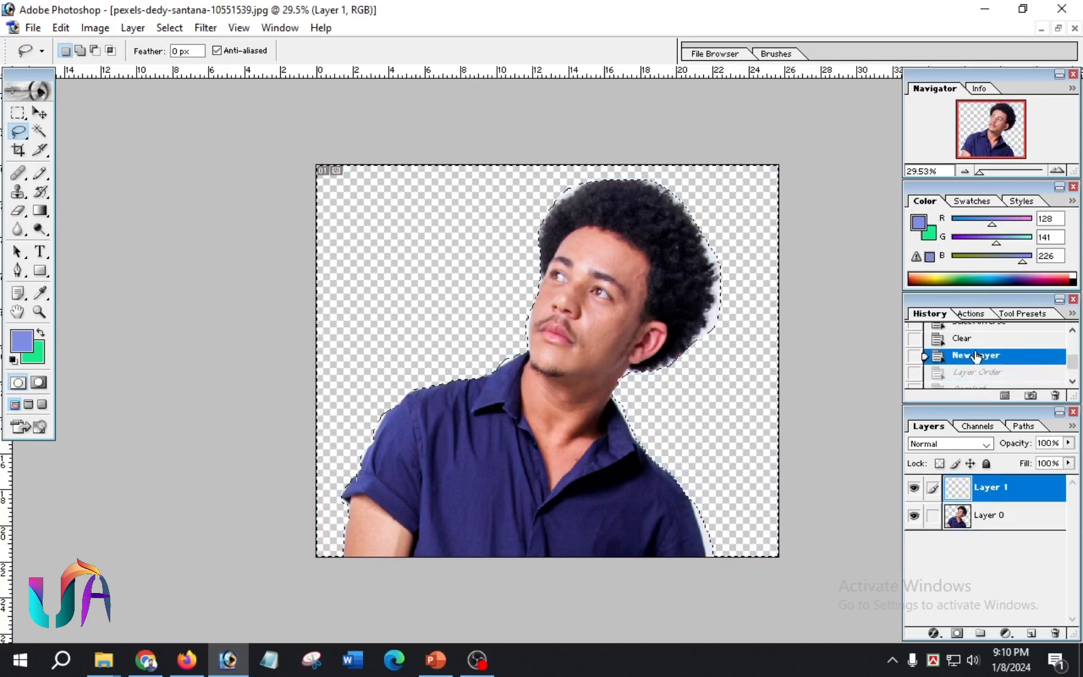
- Step back through the history to the Crop state, removing the layer conversion and the freehand selection
key(ctrl+alt+z)
key(ctrl+alt+z)
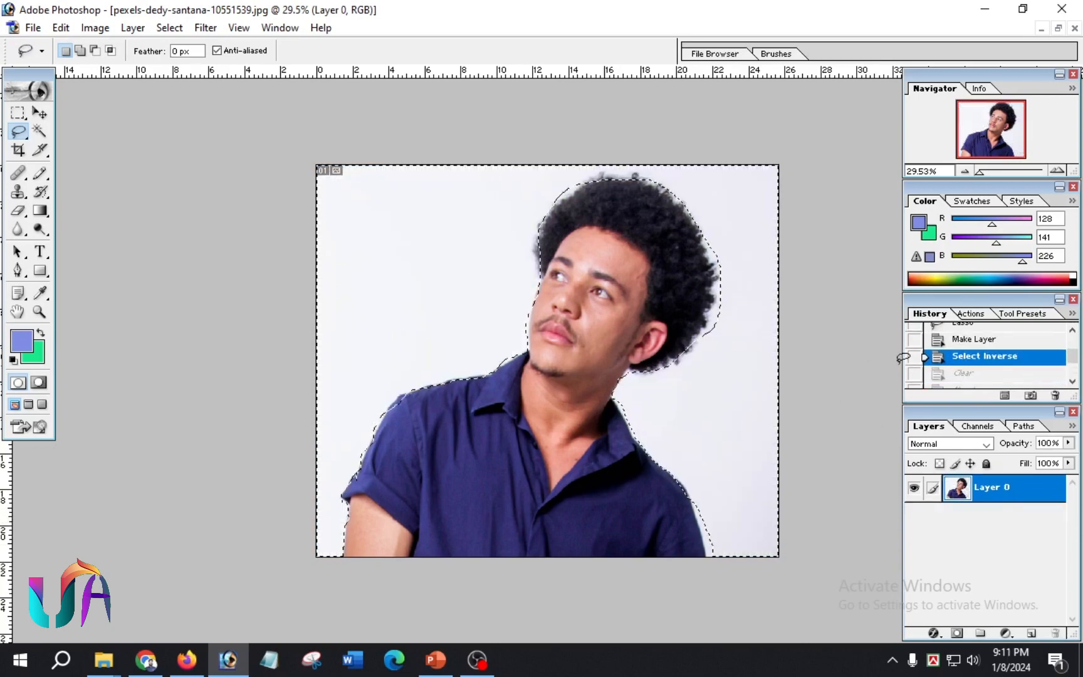
click(974, 339)
scroll(976, 351, up, 5)
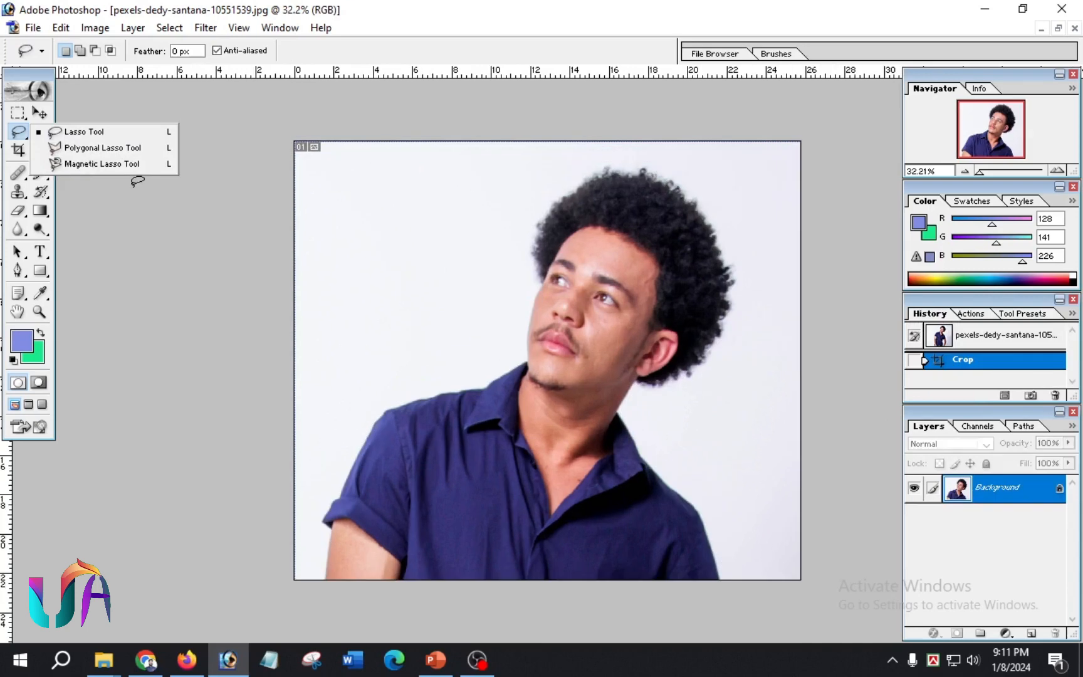
- Outline the man's body and hair with the Polygonal Lasso, closing the selection along the photo's lower edge
click(95, 148)
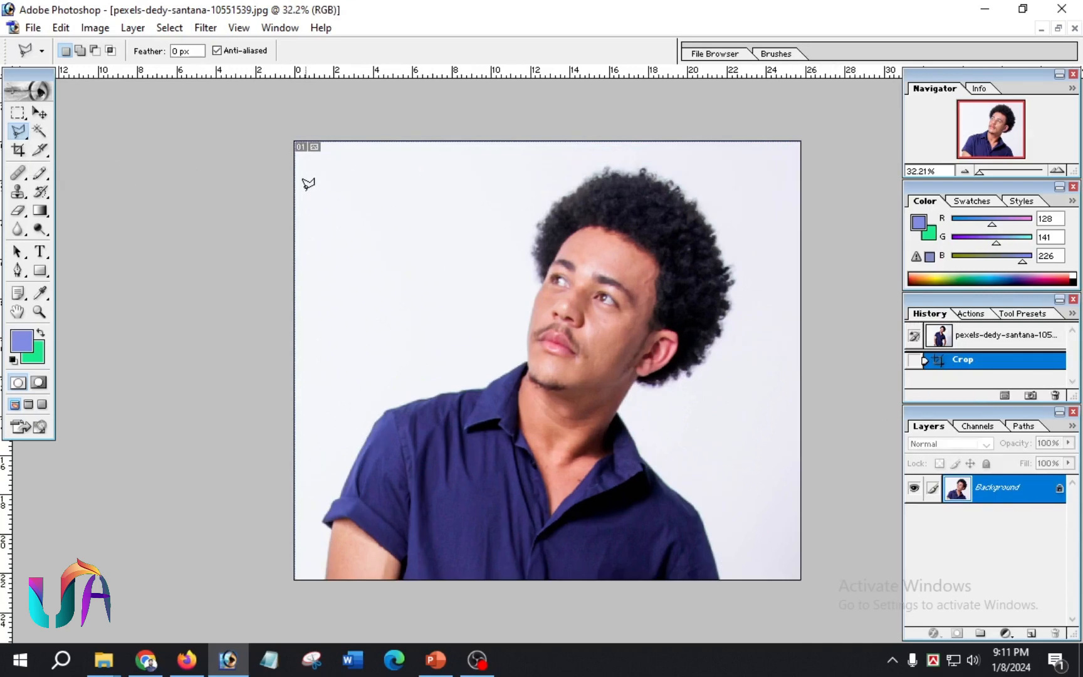
click(324, 579)
click(486, 388)
click(526, 361)
click(531, 313)
click(540, 282)
click(538, 254)
click(560, 200)
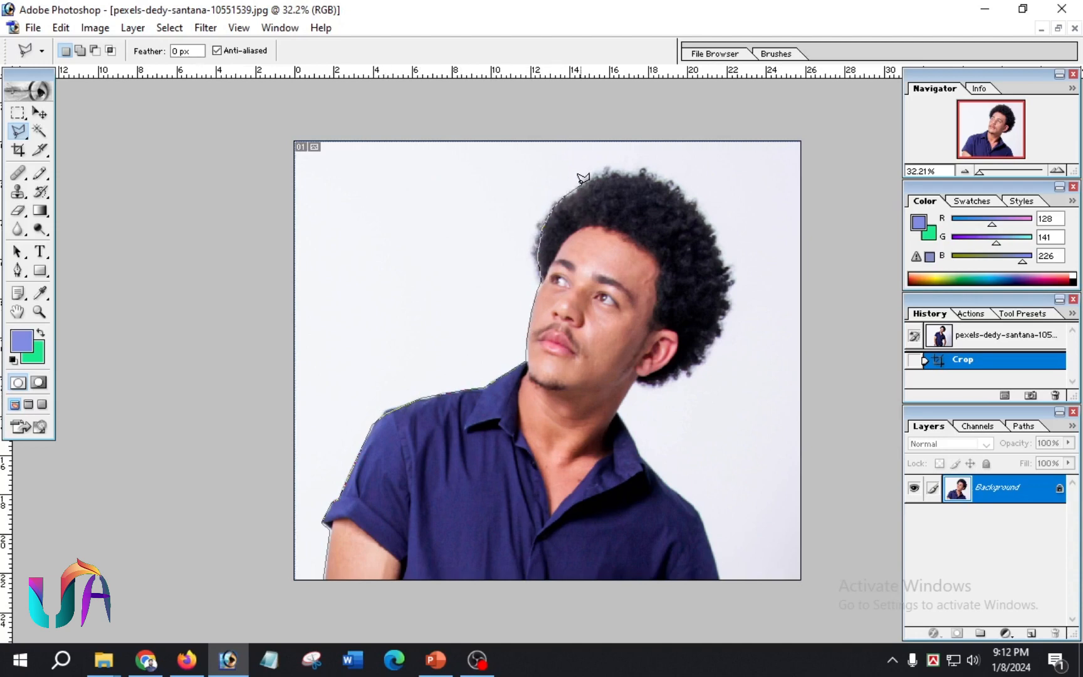
click(616, 172)
click(674, 183)
click(732, 282)
click(719, 346)
click(677, 381)
click(637, 383)
click(619, 411)
click(644, 462)
click(691, 505)
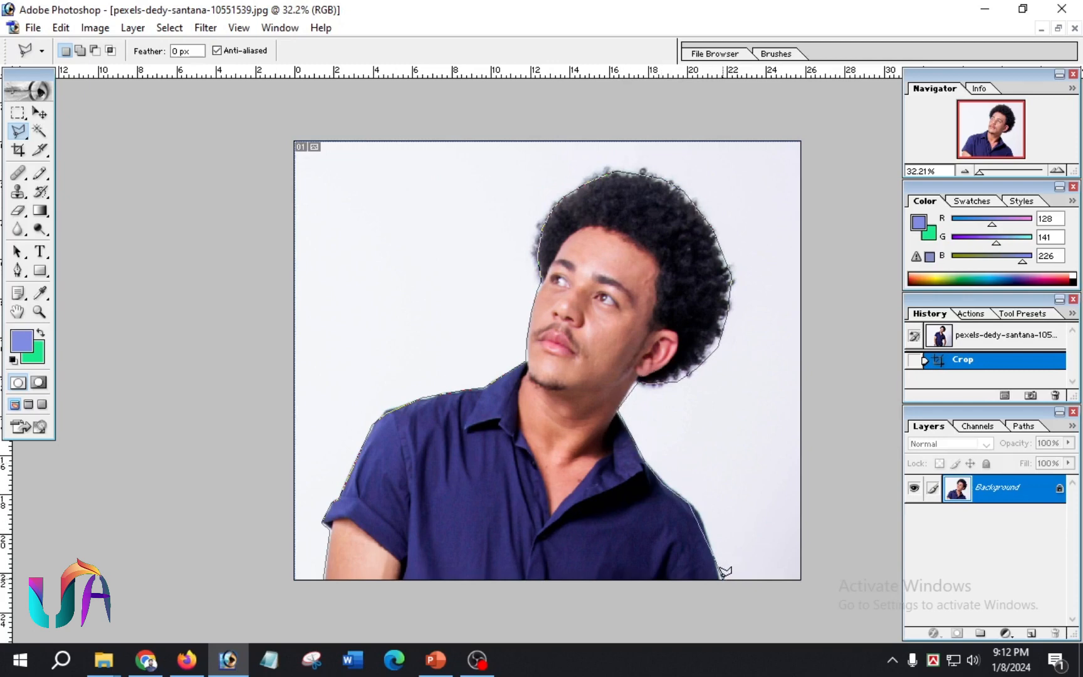
click(719, 579)
click(327, 573)
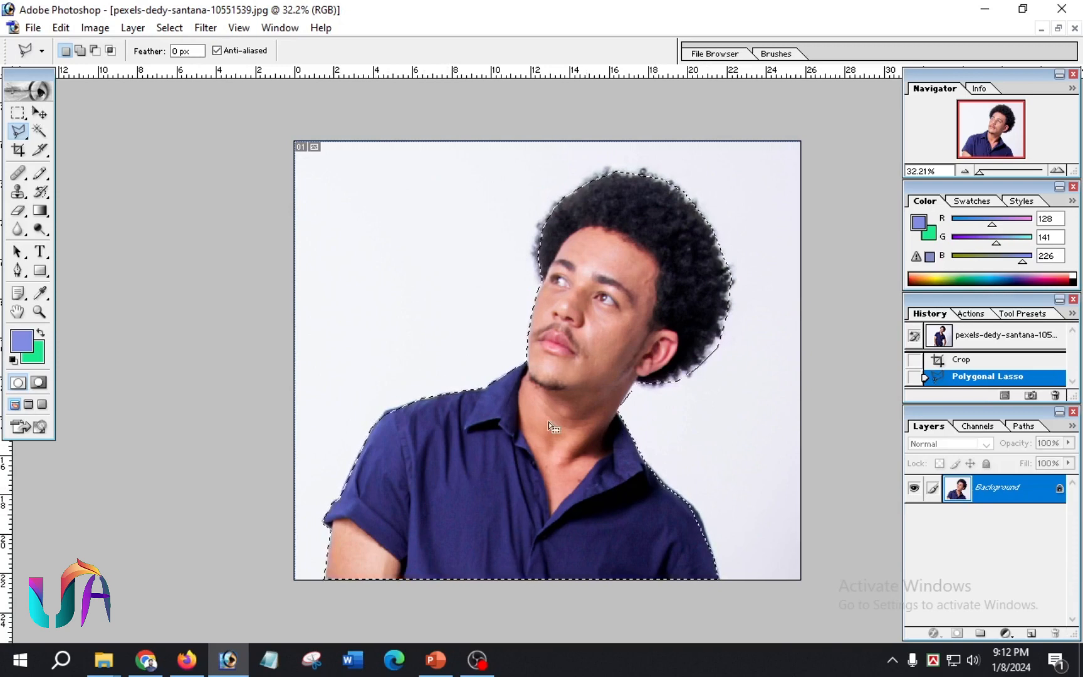
drag(547, 443, 511, 447)
key(ctrl+z)
- Convert the Background into a regular layer, then invert the polygonal selection and delete the area around the man
double_click(1028, 488)
key(Return)
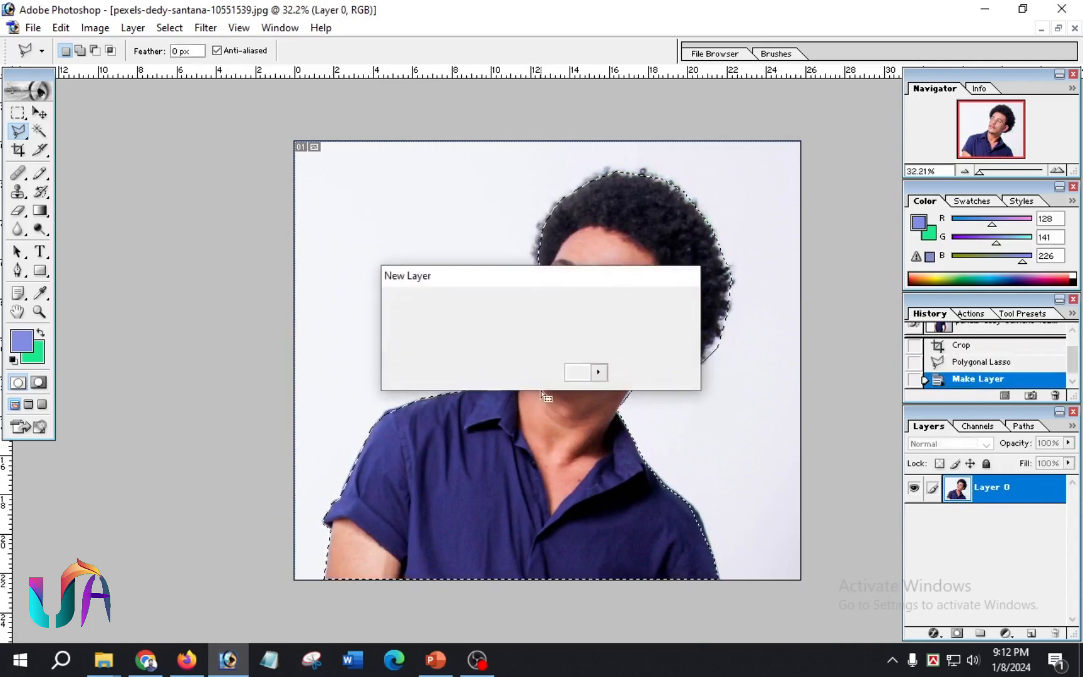
click(169, 28)
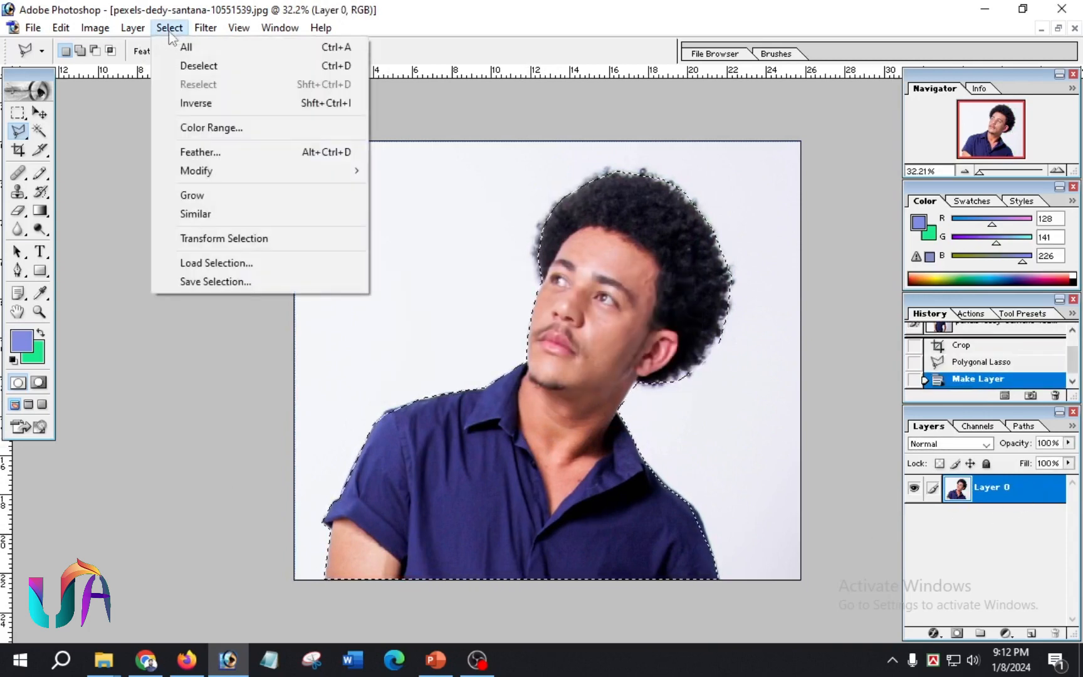
click(216, 102)
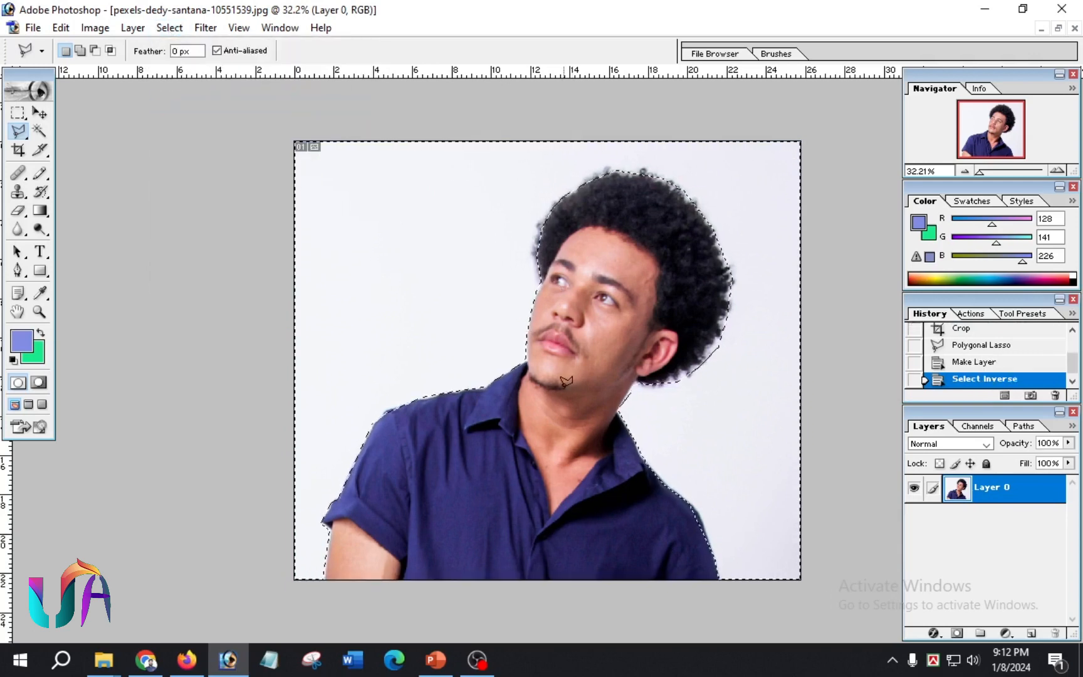
key(Delete)
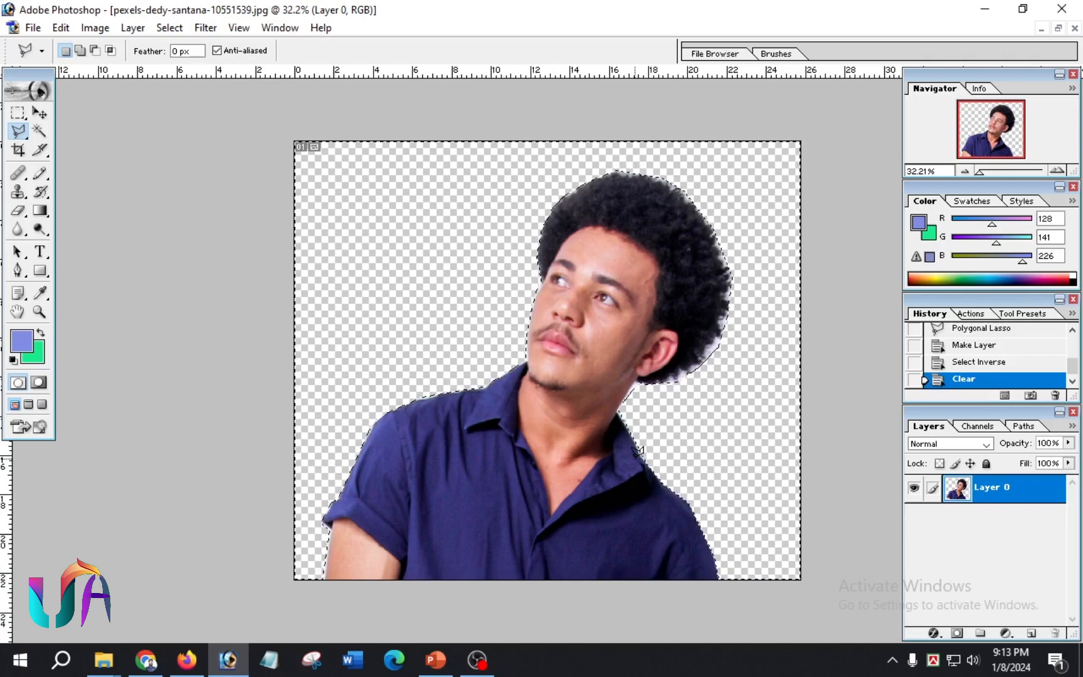
- Fill the cleared area around the man with the blue-violet foreground colour and deselect
key(alt)
key(alt+BackSpace)
key(ctrl+d)
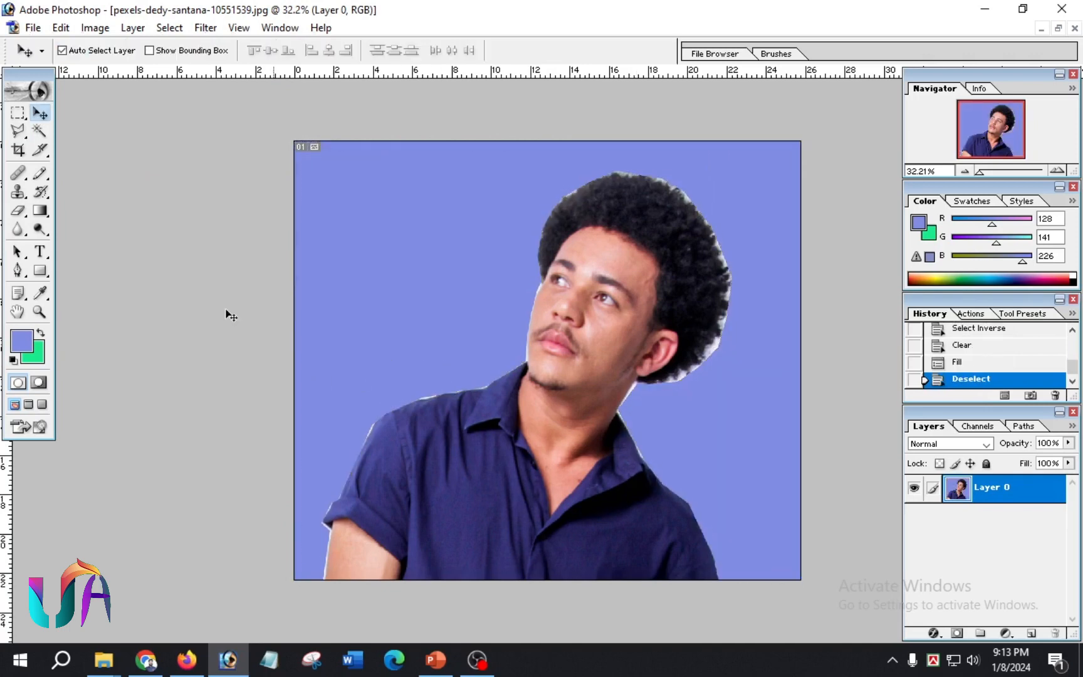
- Revert the image to the Crop history state, undoing the polygonal cut-out and its fill
drag(19, 131, 127, 166)
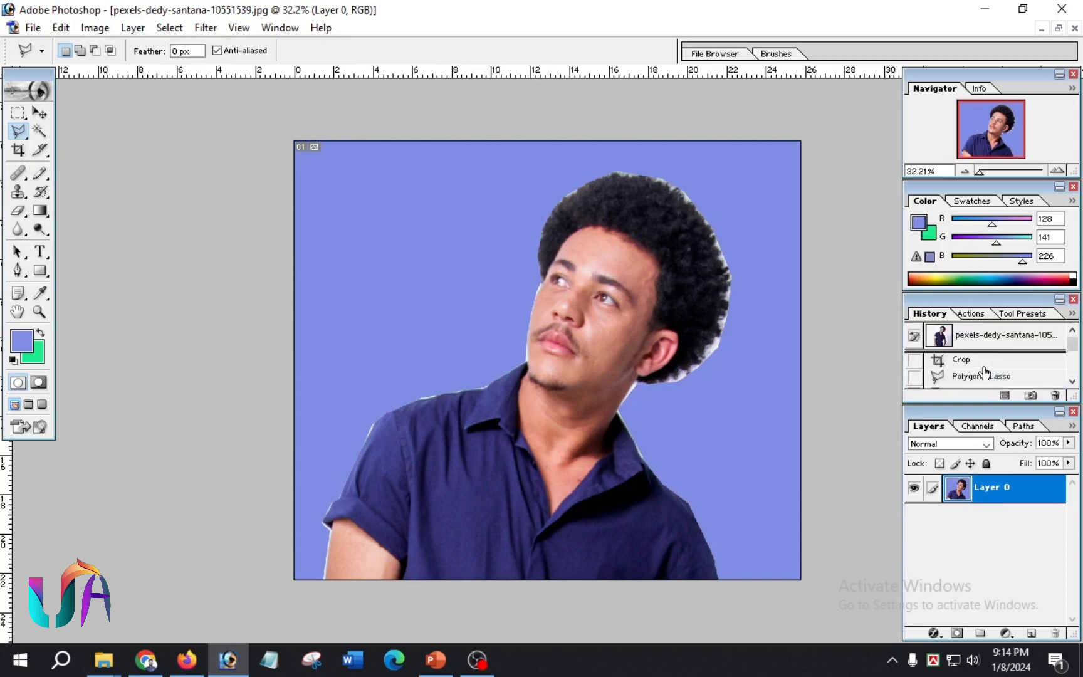
click(976, 363)
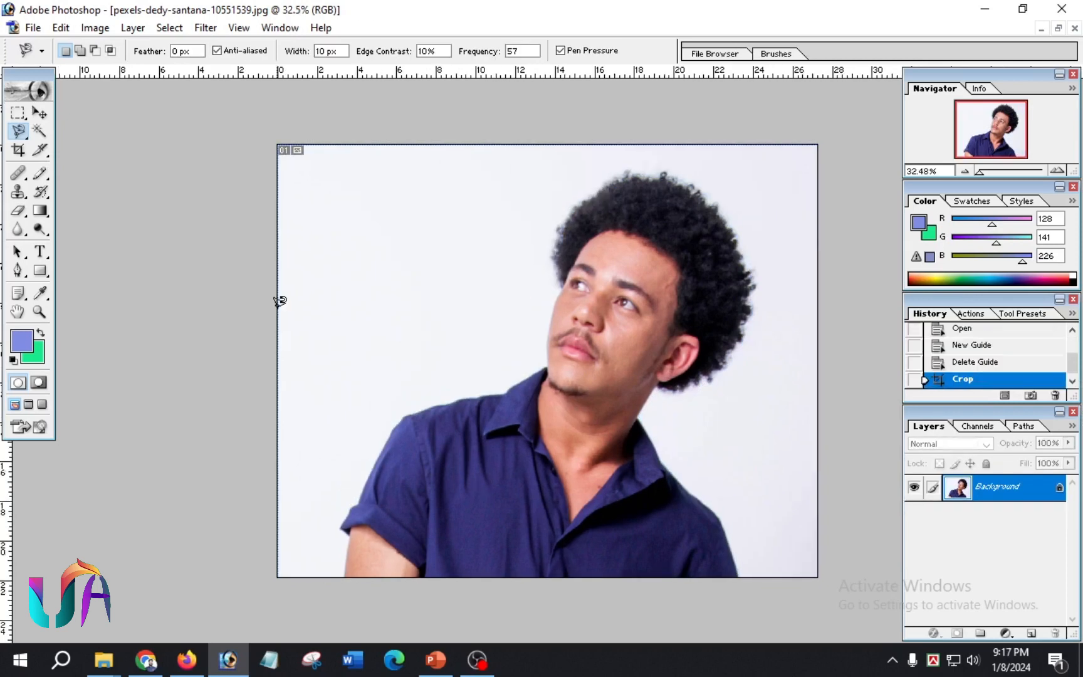
- Trace the man's outline with the Magnetic Lasso, then test-move the selected area and undo the move
click(18, 131)
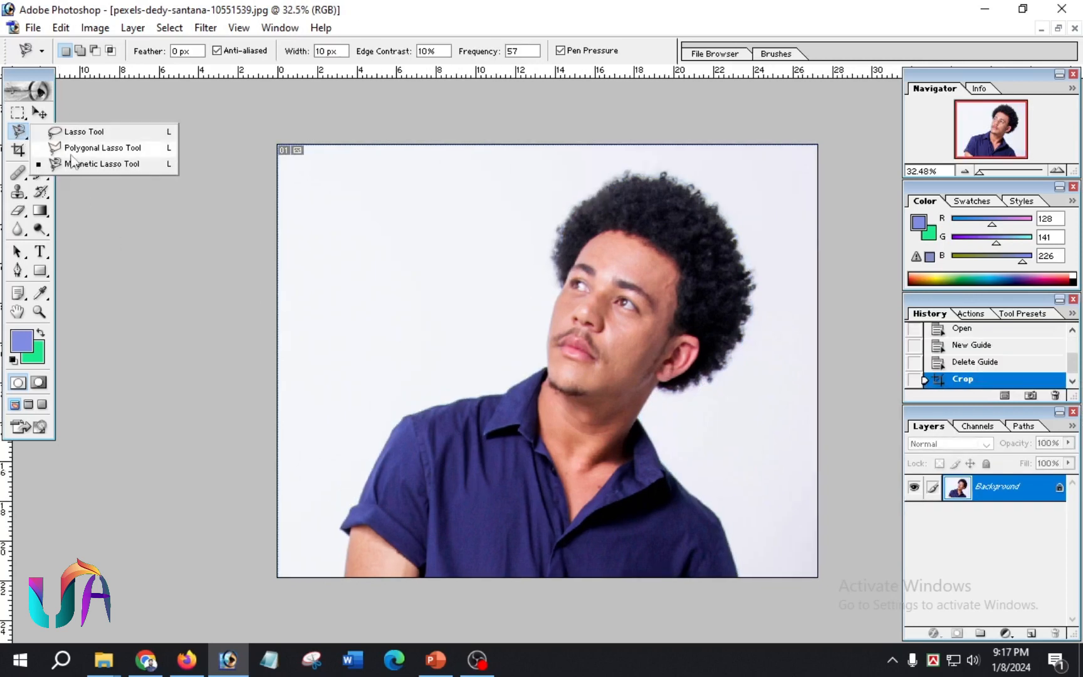
click(106, 164)
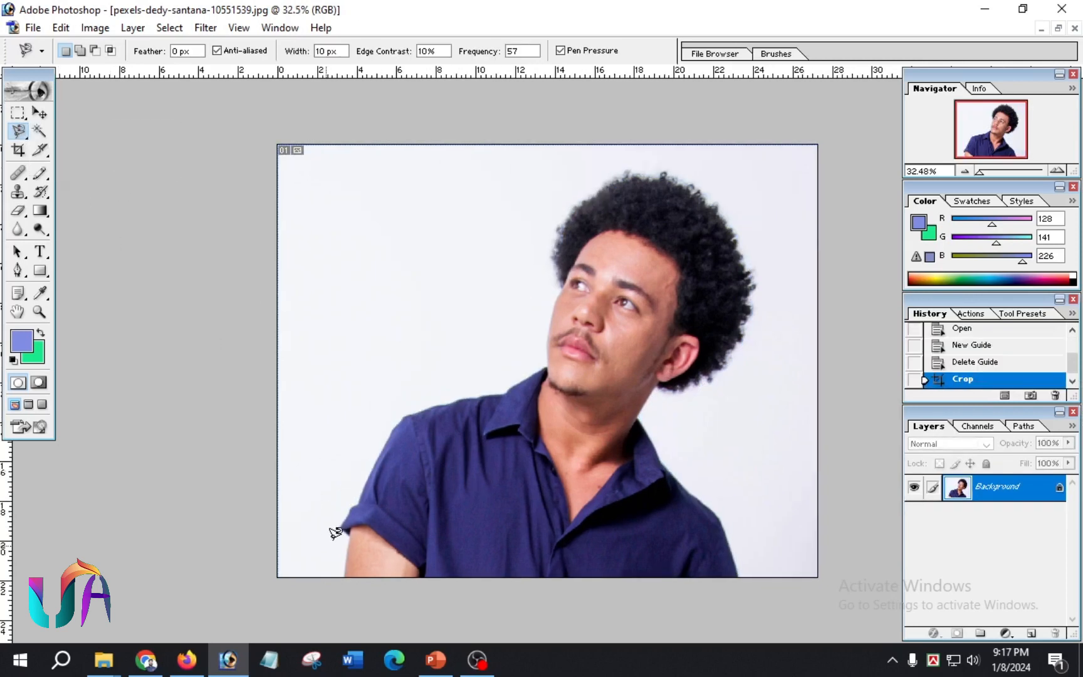
click(345, 574)
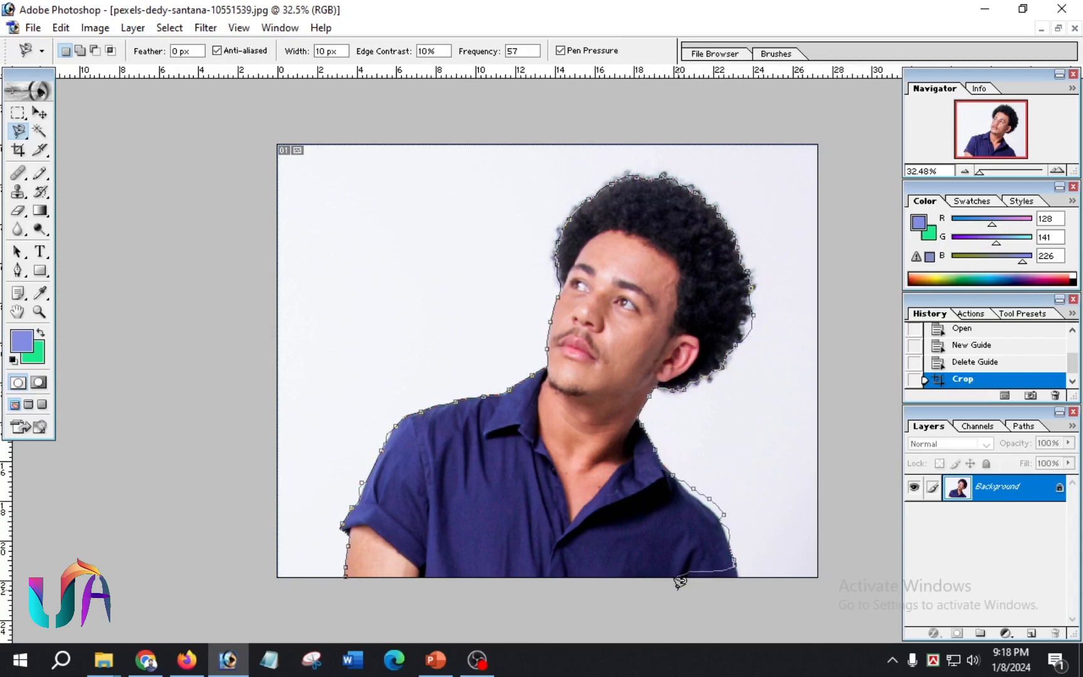
click(347, 575)
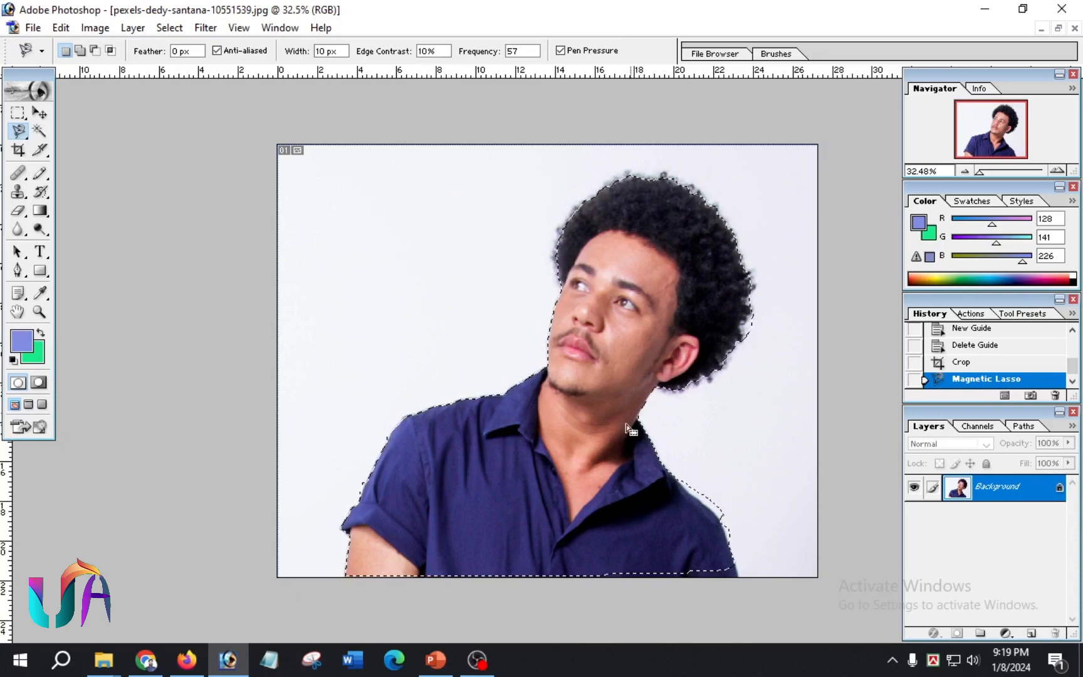
mouse_move(602, 461)
mouse_down()
mouse_move(332, 482)
mouse_move(388, 527)
mouse_move(405, 423)
mouse_move(354, 423)
mouse_move(373, 411)
mouse_move(620, 498)
mouse_up()
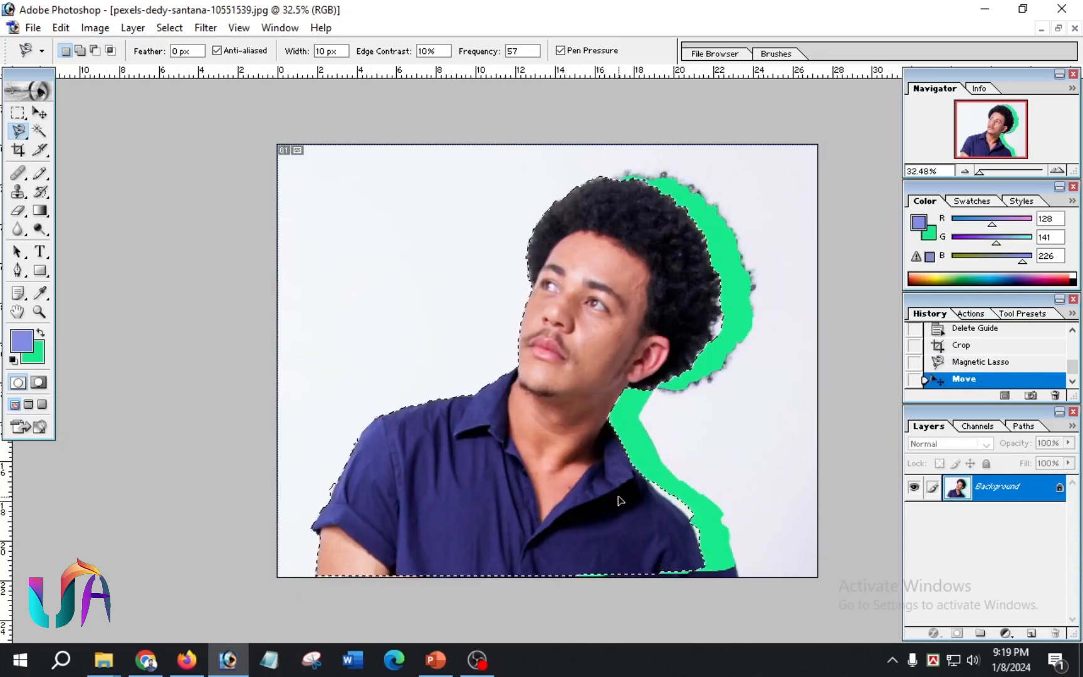
key(ctrl+z)
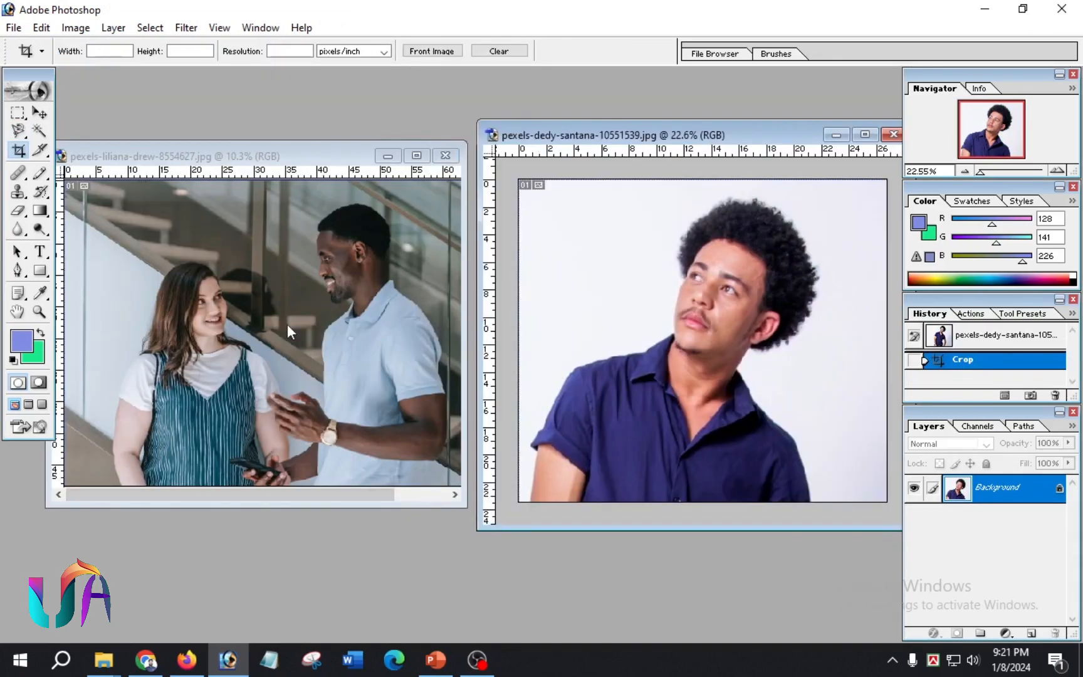
- Try the Magic Wand at tolerance 32 on the couple photo, sampling the dark staircase, the pale wall and the woman
click(40, 131)
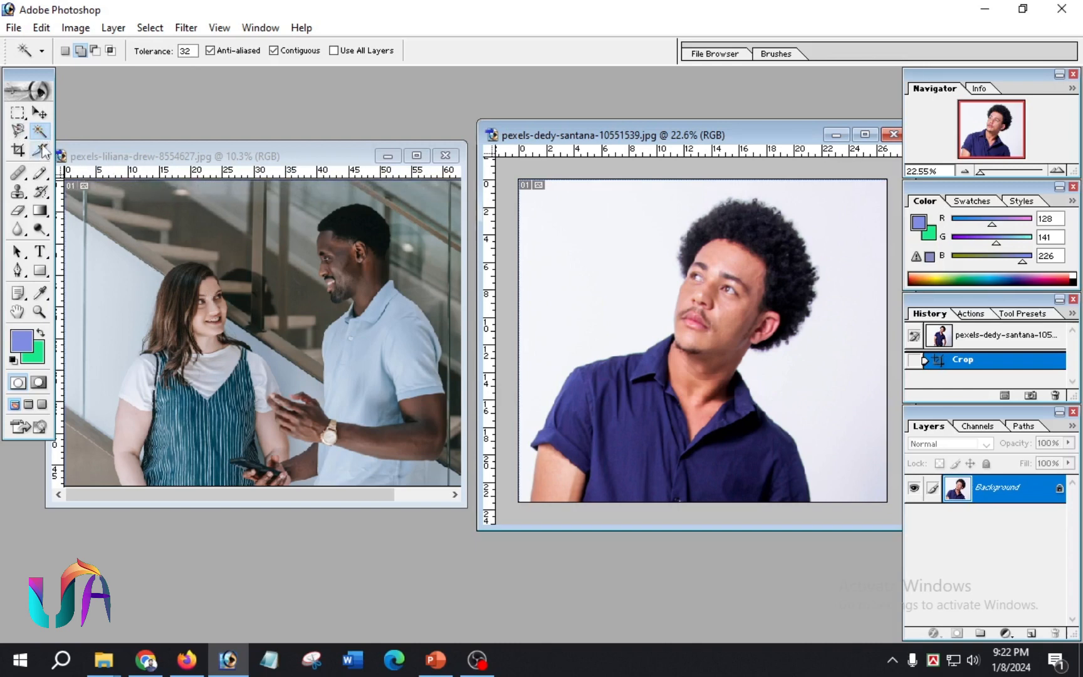
click(262, 274)
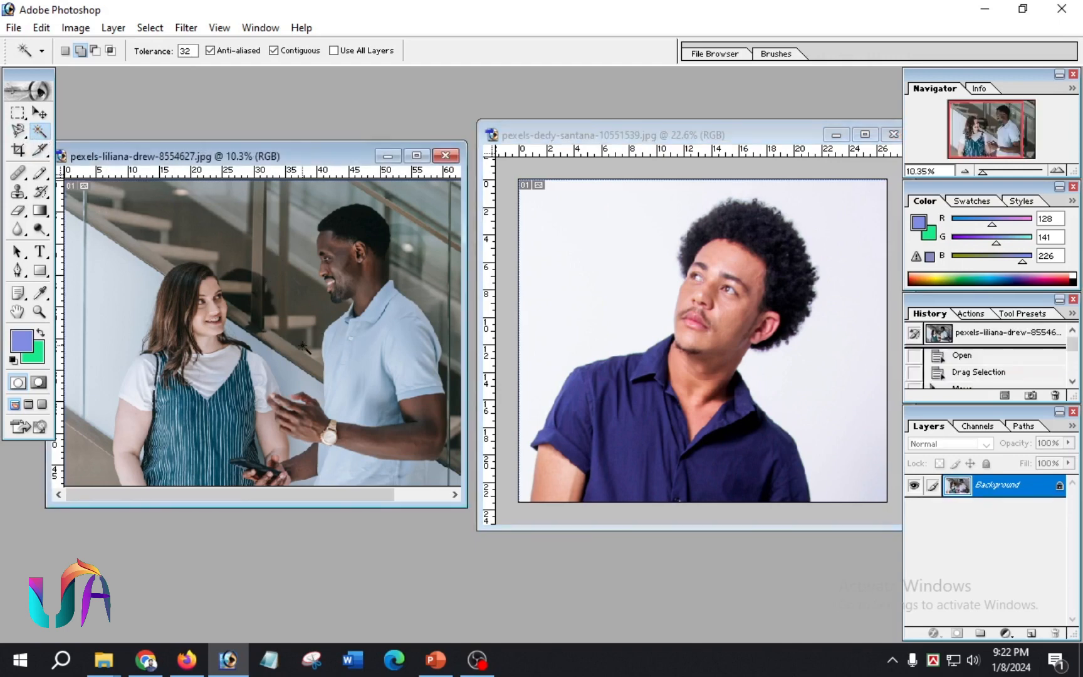
click(277, 293)
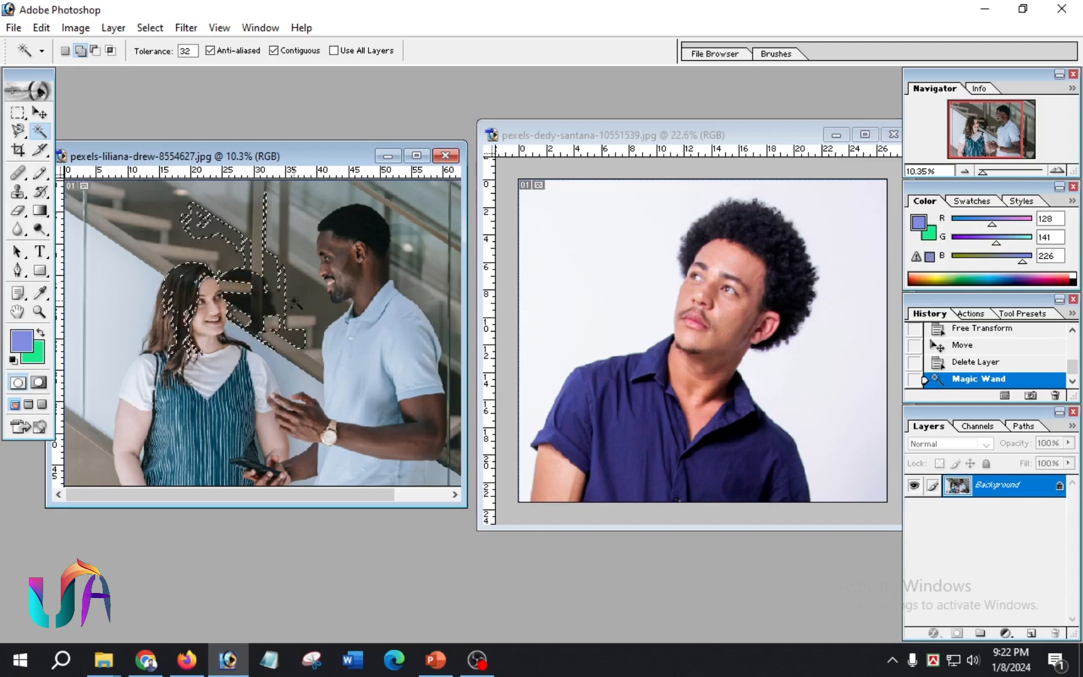
click(111, 301)
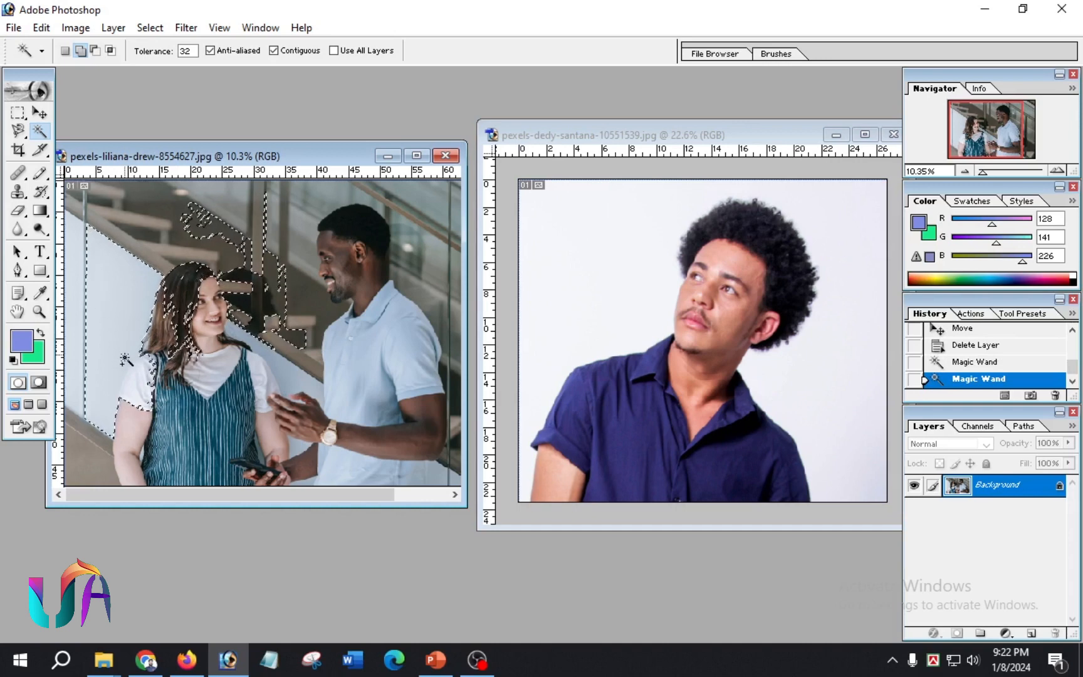
double_click(206, 327)
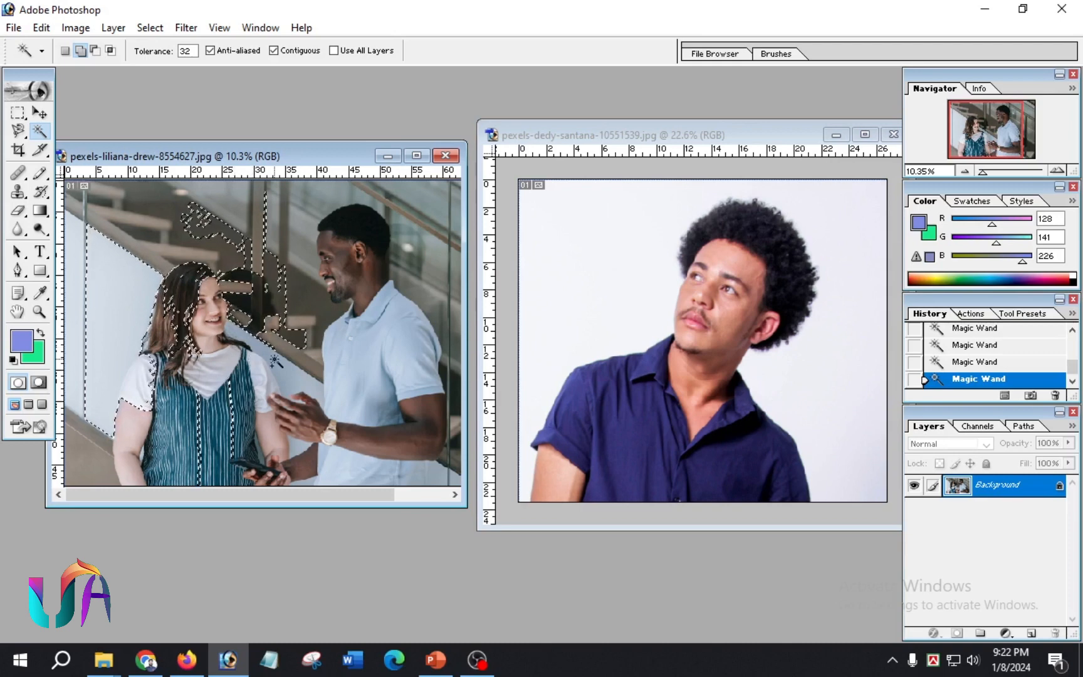
- Select the pale background around the man with the Magic Wand, adding the missed patch in the photo's lower-right corner
click(611, 262)
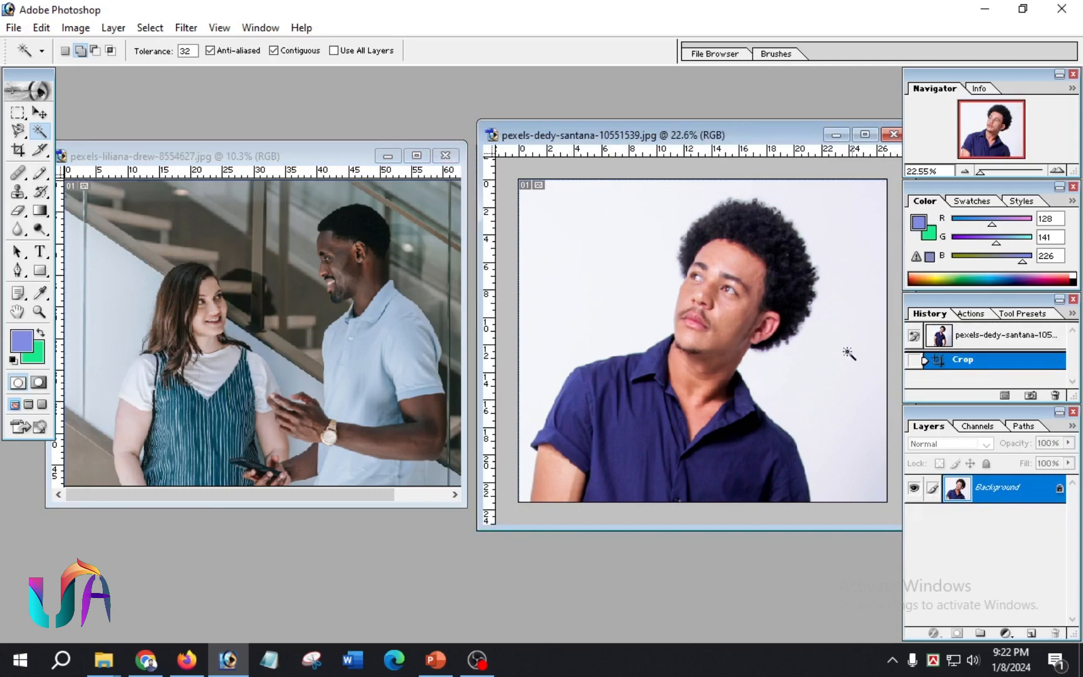
click(599, 274)
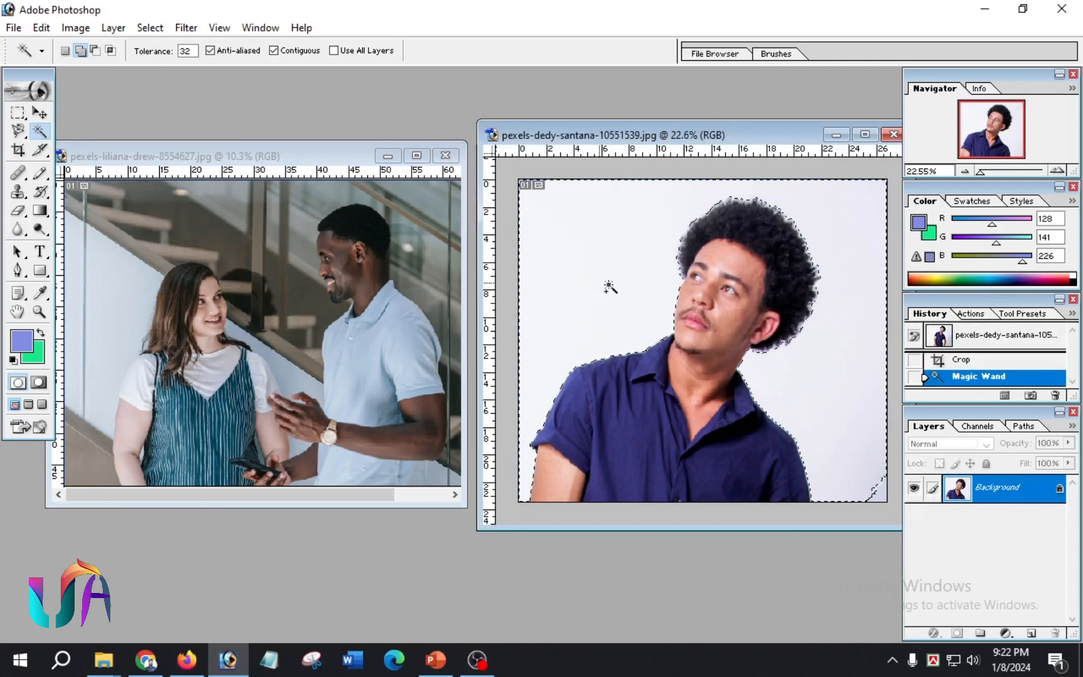
click(875, 494)
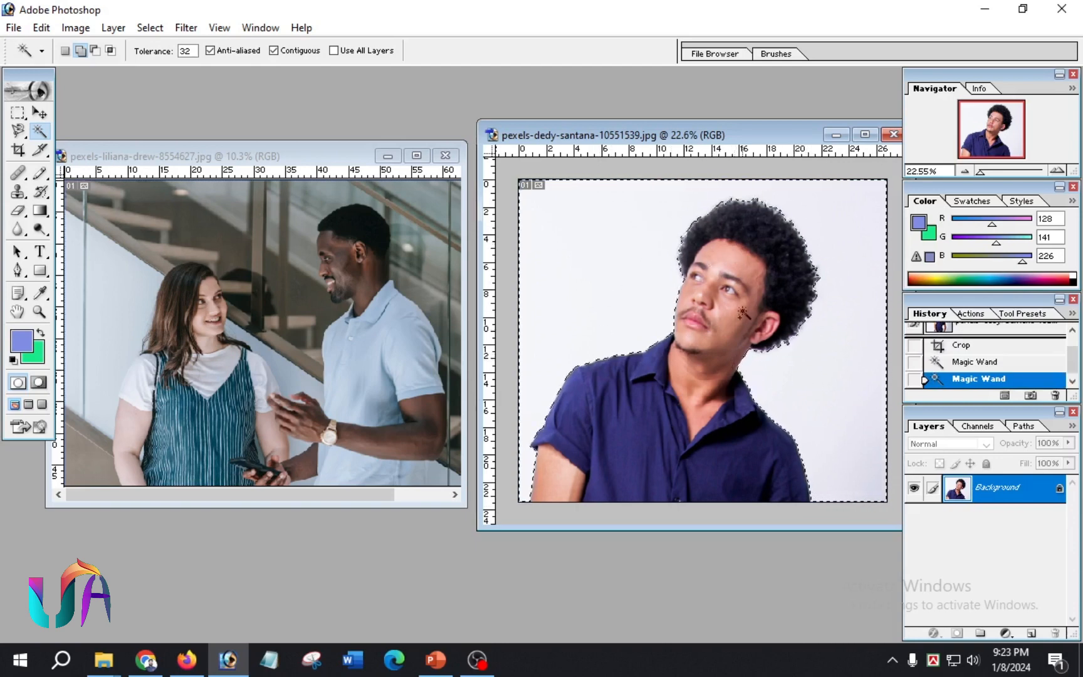
click(18, 131)
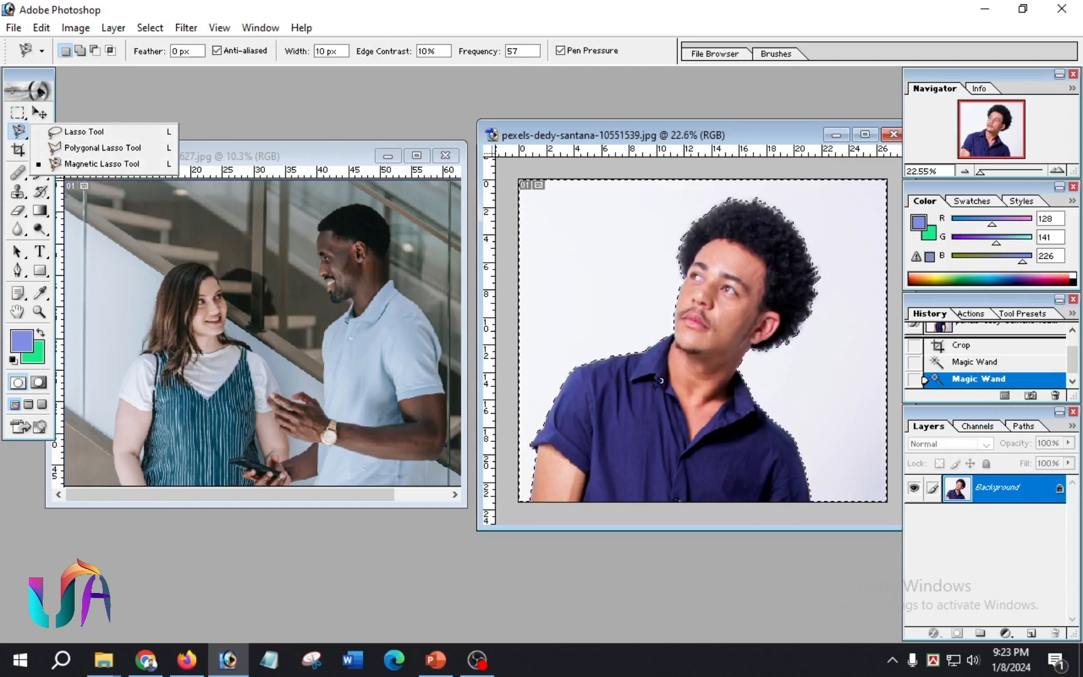
click(657, 384)
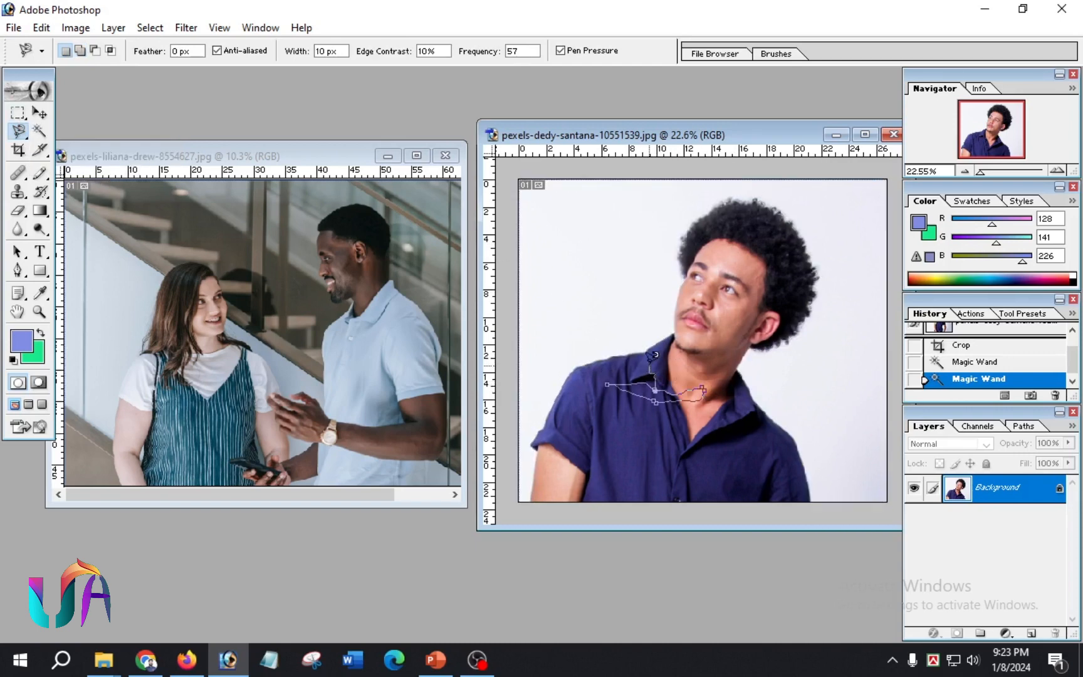
key(Escape)
key(v)
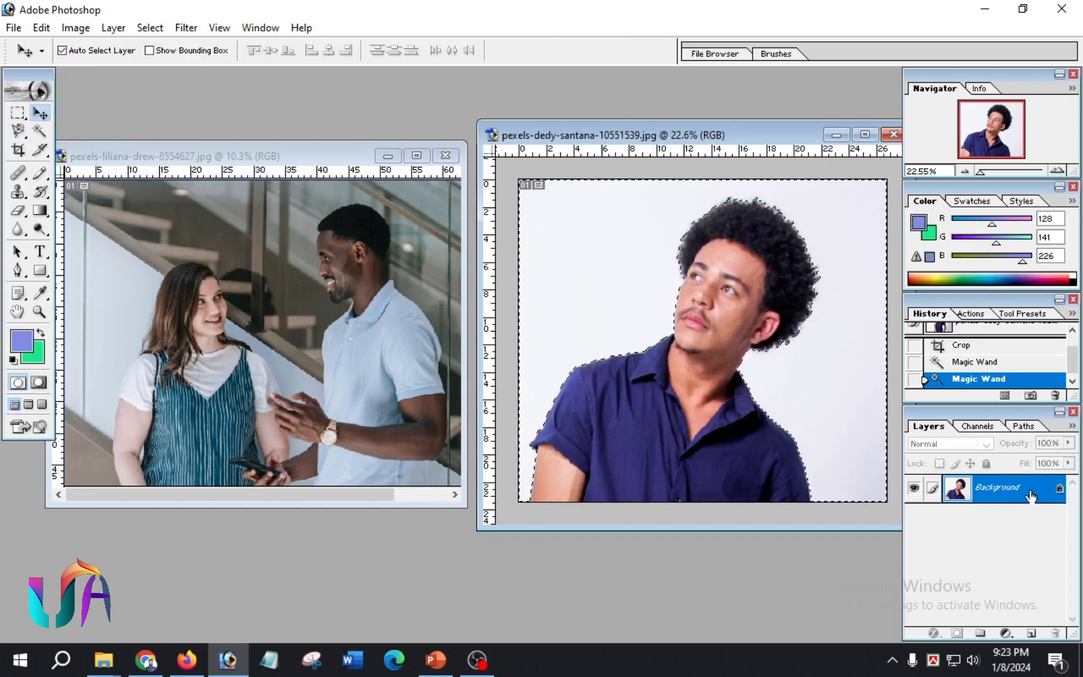
- Convert the man photo's Background into a regular layer and delete the selected background
double_click(1031, 495)
key(Return)
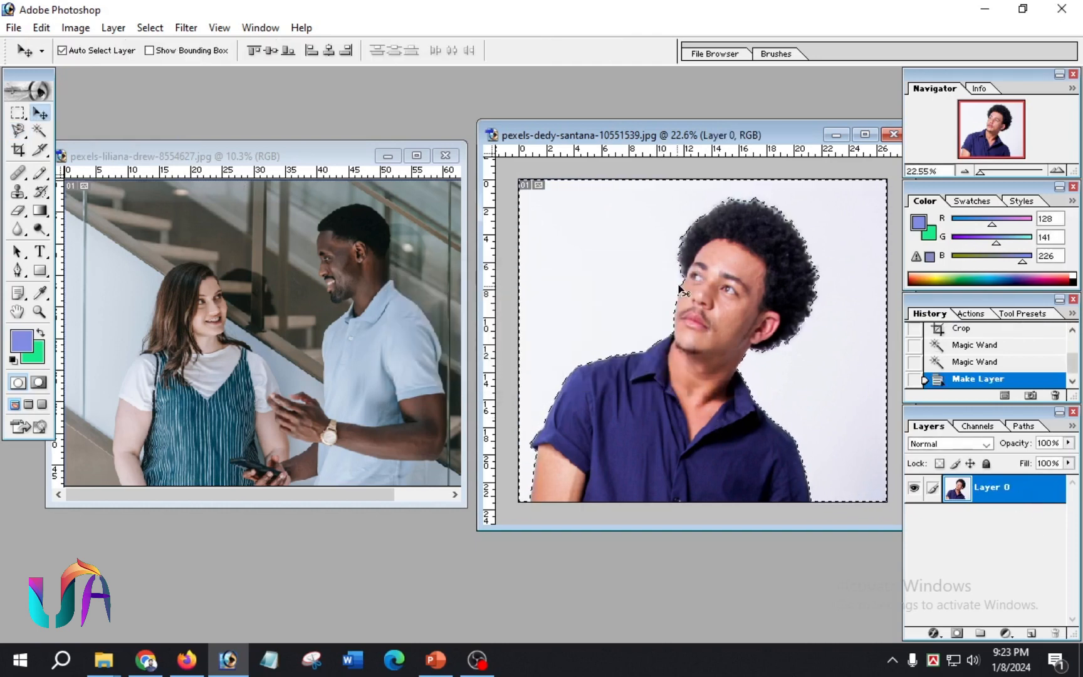
key(Delete)
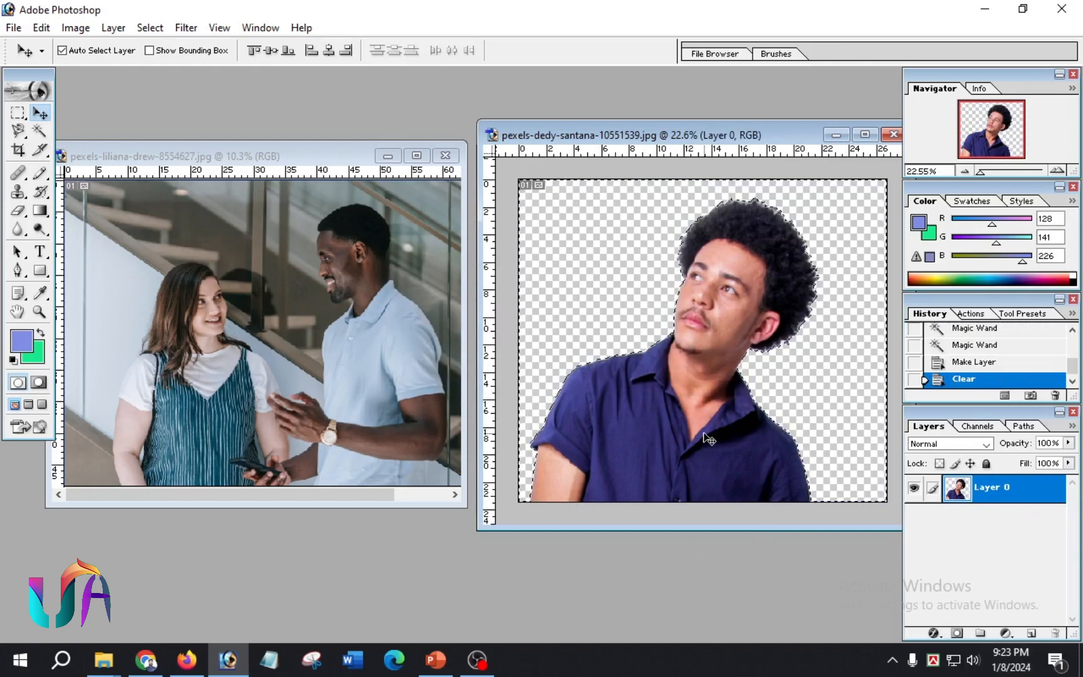
- Fill the selected transparent area behind the man with the blue-violet foreground colour and deselect
key(alt+BackSpace)
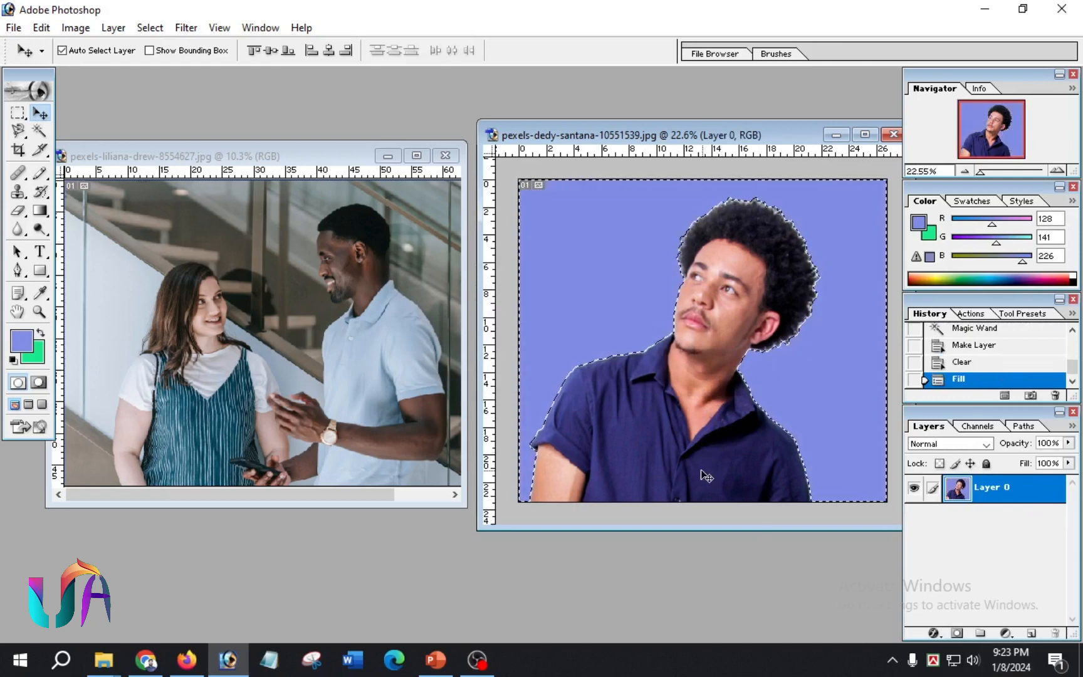
key(ctrl+d)
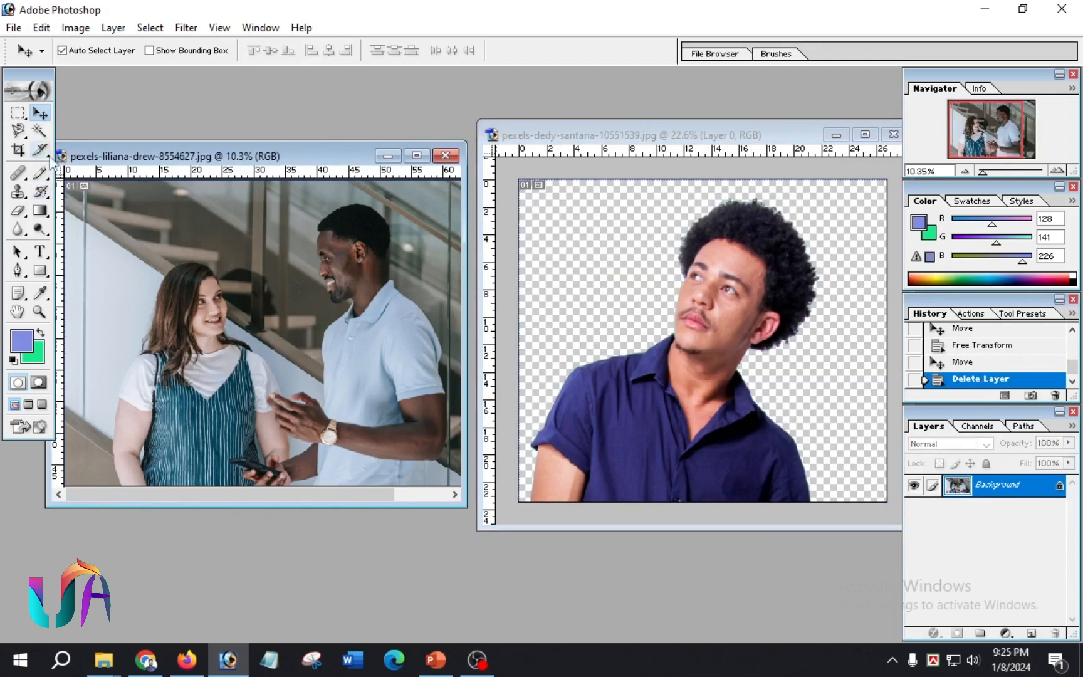
- Maximise the couple photo's window and draw a tall, narrow slice over the pale wall strip at the image's left edge with the Slice tool
click(41, 155)
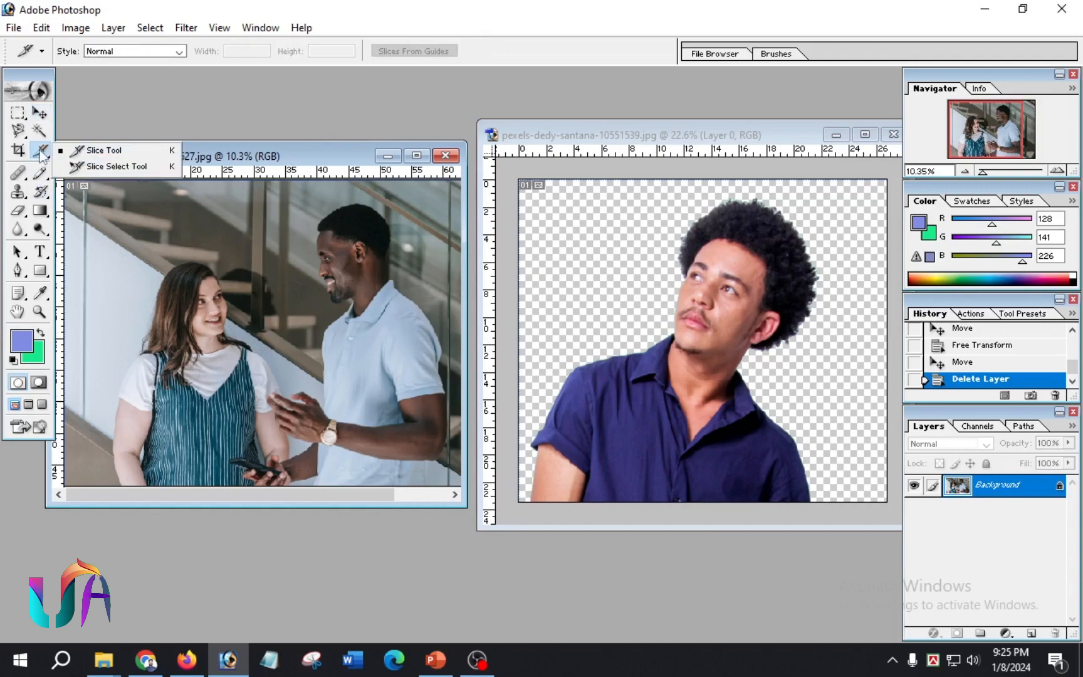
click(416, 155)
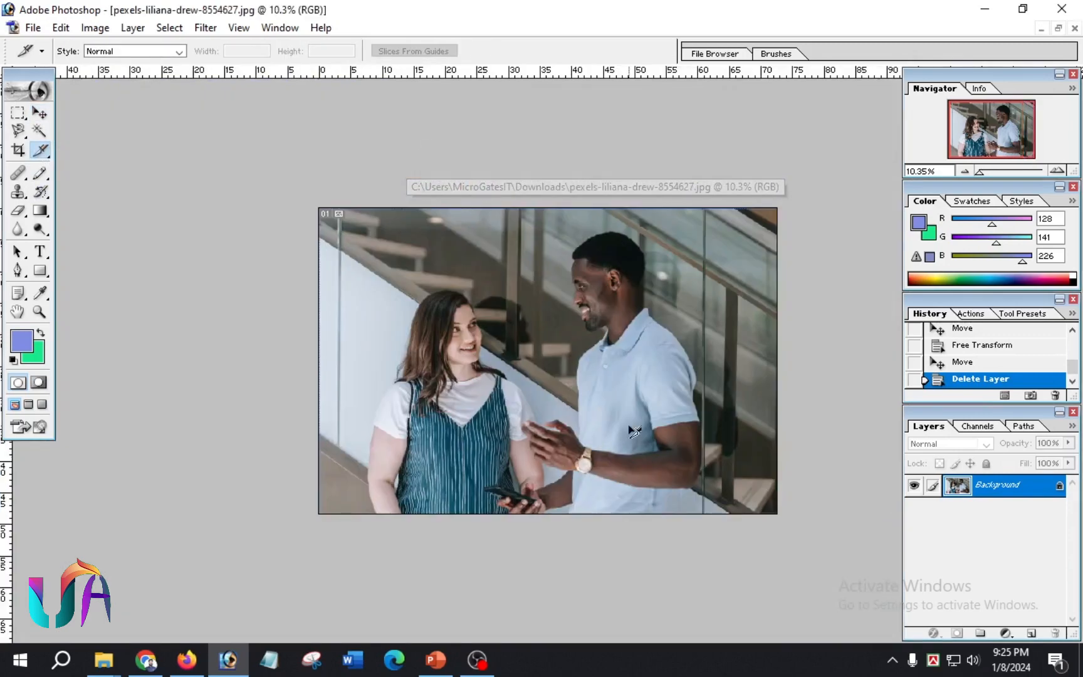
scroll(509, 390, up, 2)
scroll(567, 349, up, 1)
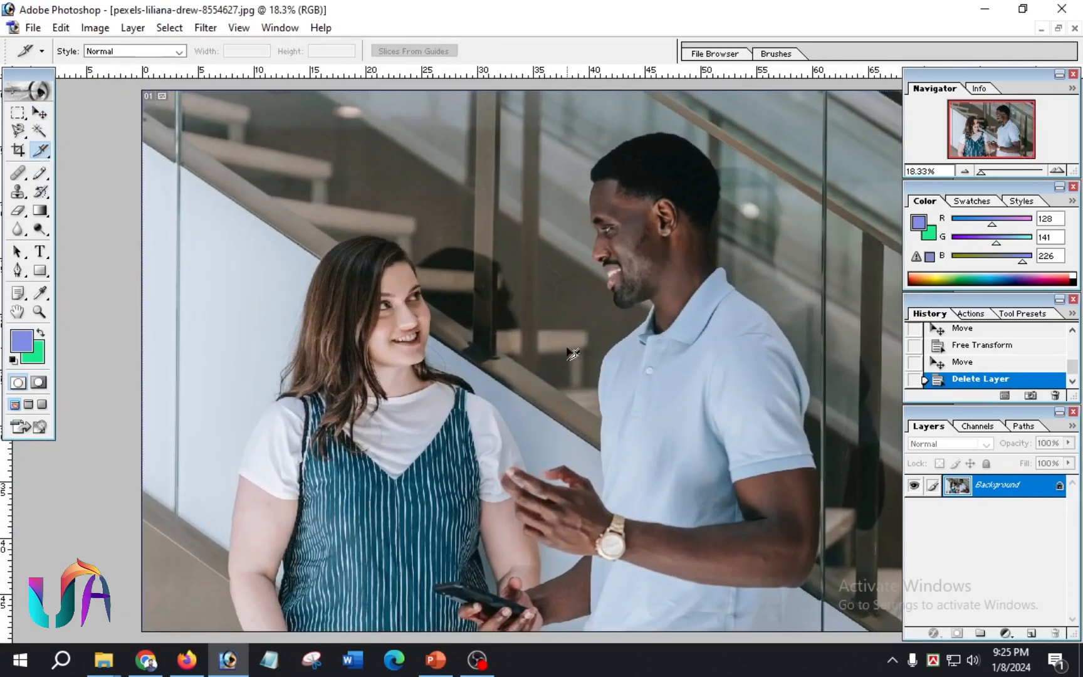
click(41, 151)
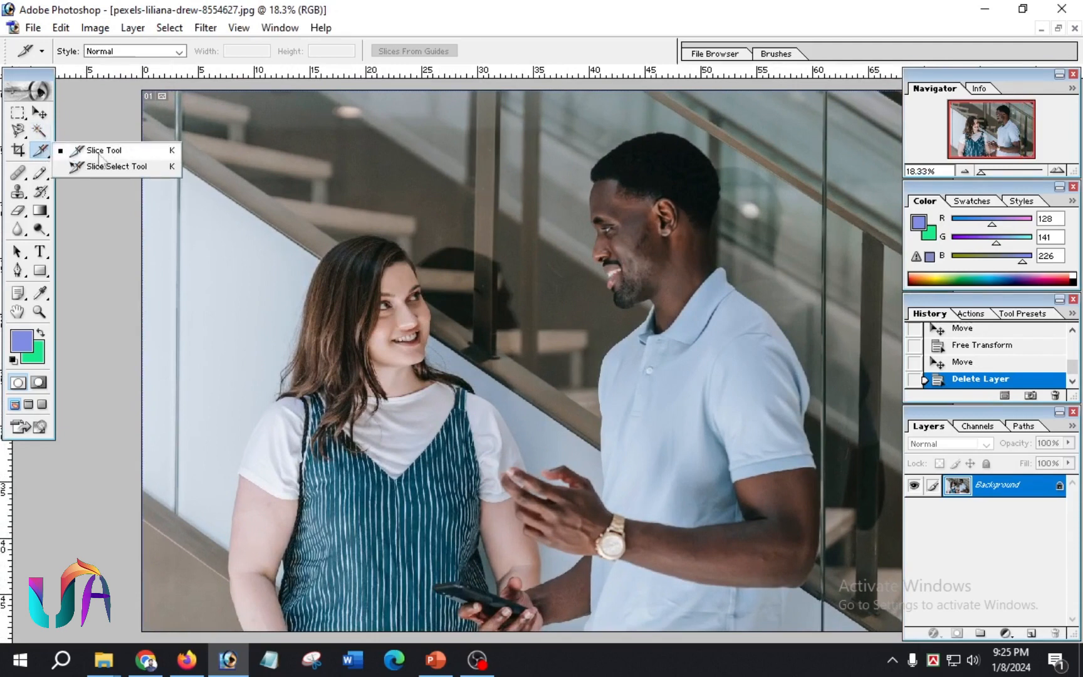
click(121, 154)
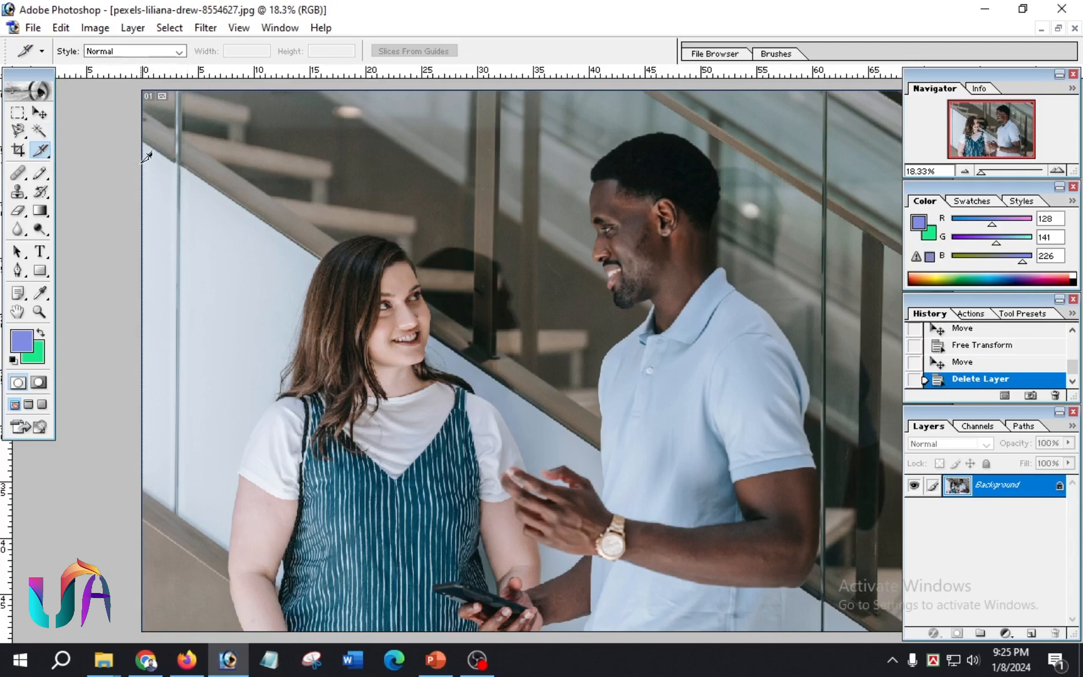
drag(143, 159, 176, 512)
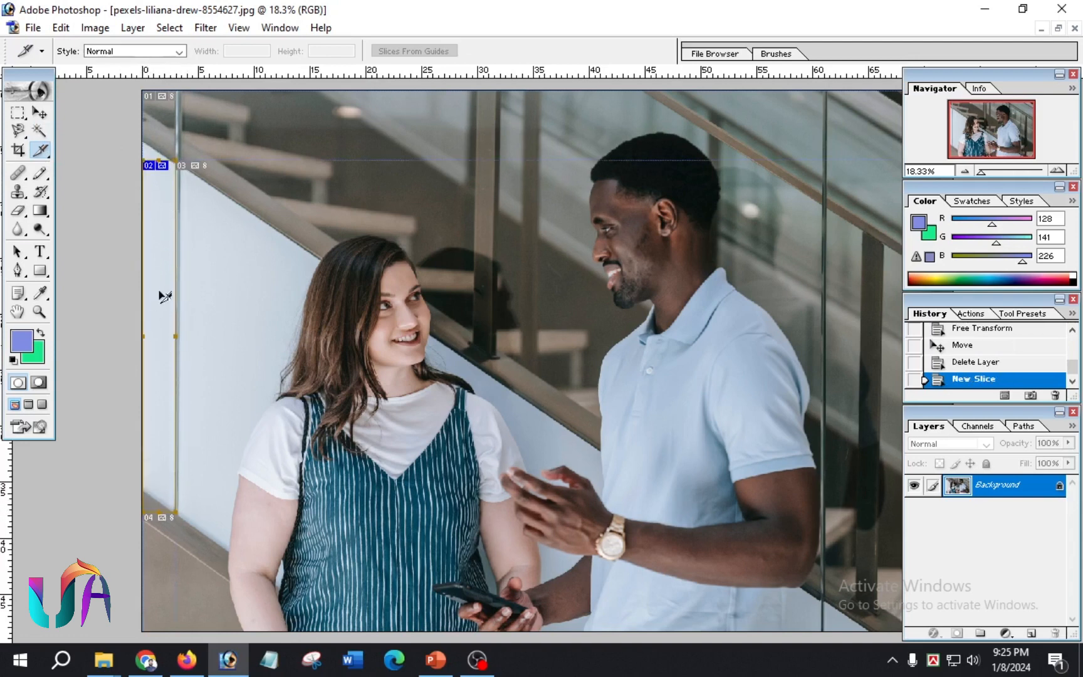
- Draw further tall rectangular slices across the couple photo, around the woman's hair, over her face and torso, and over the man's head and chest
key(shift+k)
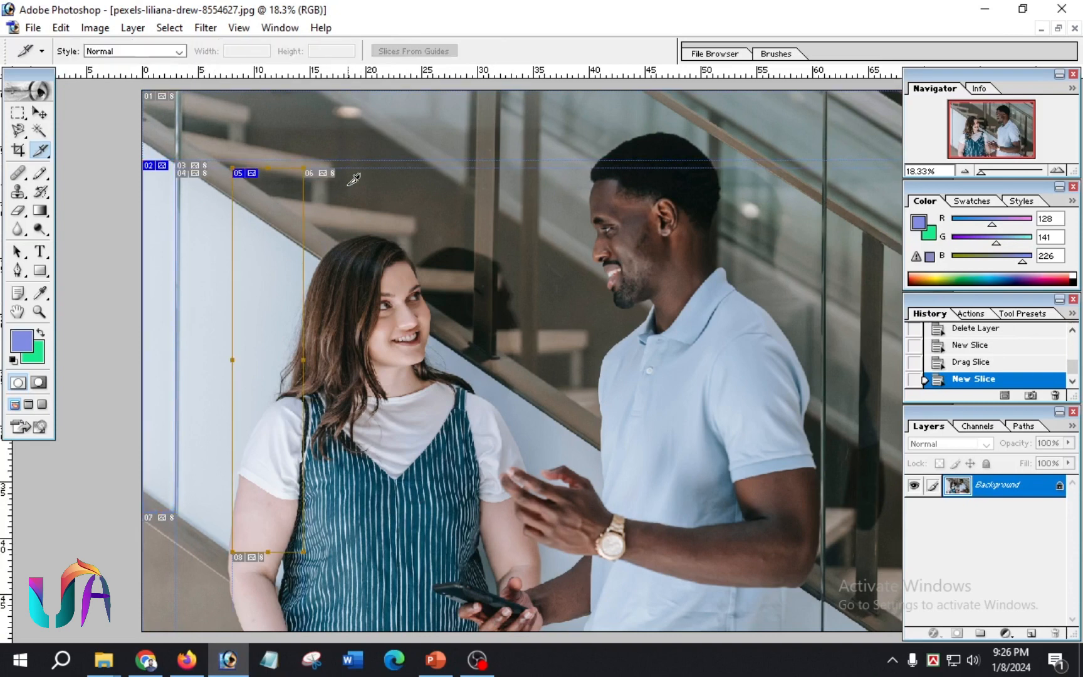
drag(346, 175, 482, 503)
drag(539, 191, 731, 471)
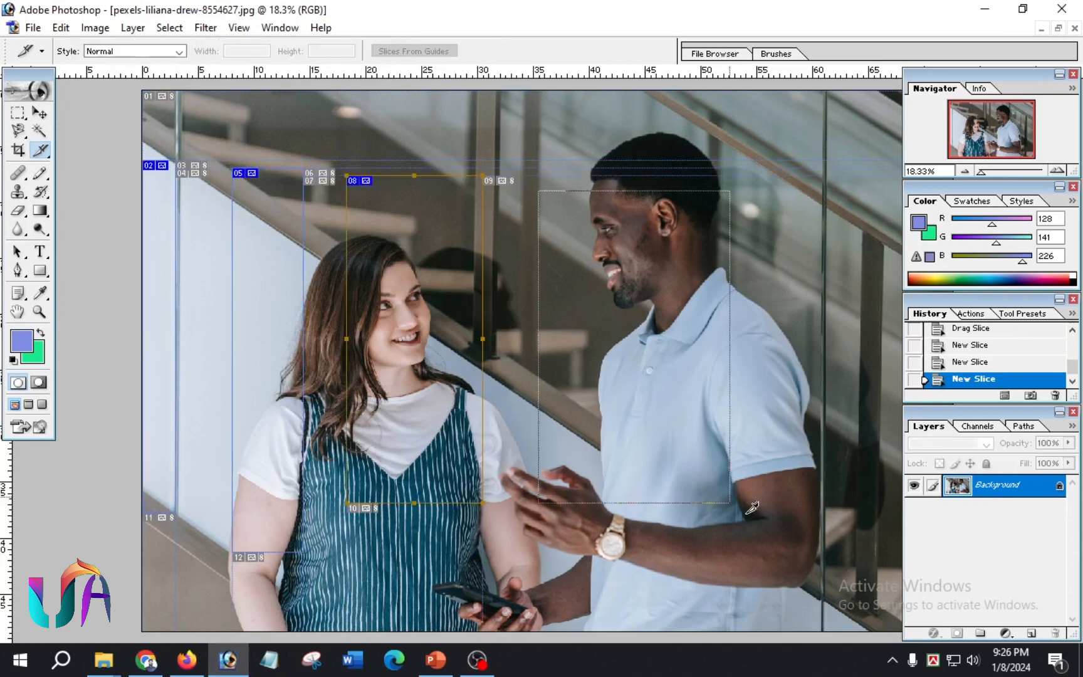